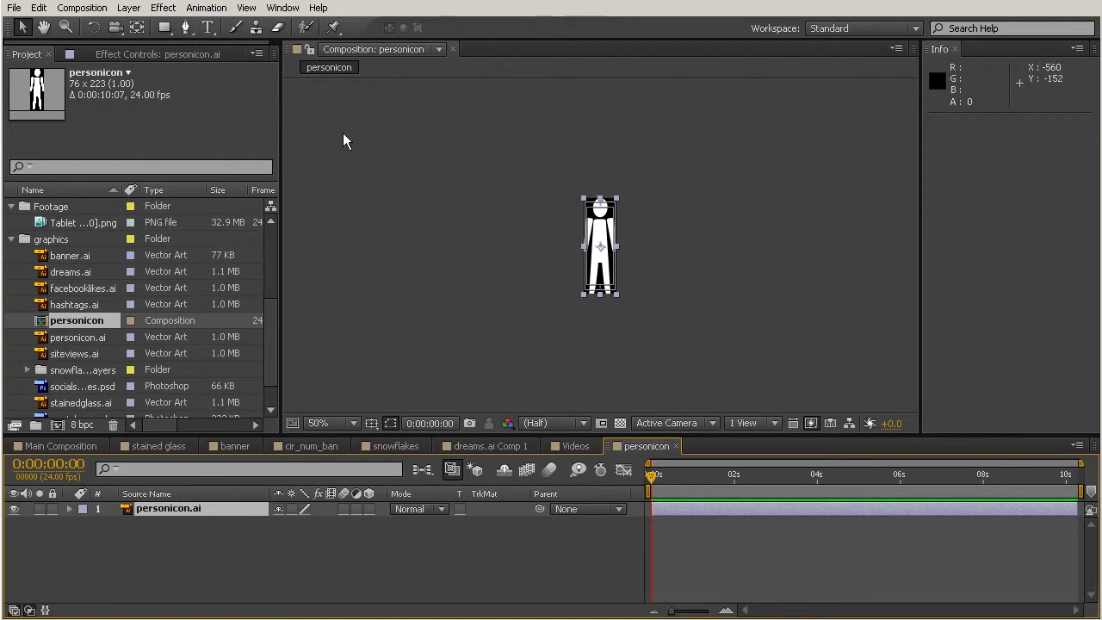
# Step: Set the personicon composition to 1280 by 720 px with a duration of 0:00:10:00
pyautogui.click(83, 7)
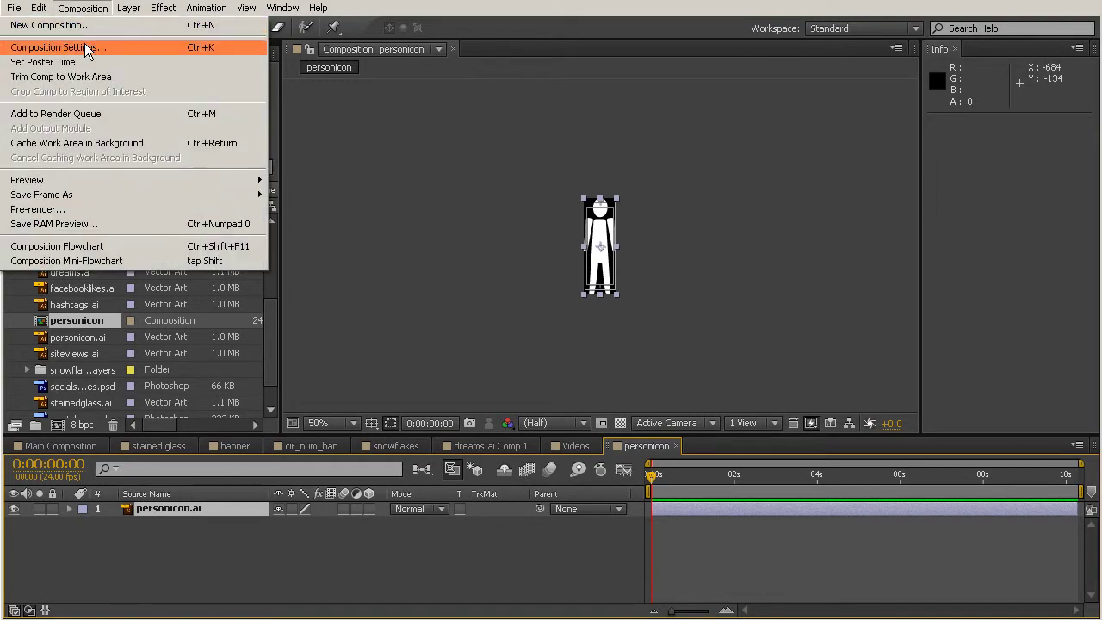
pyautogui.click(85, 45)
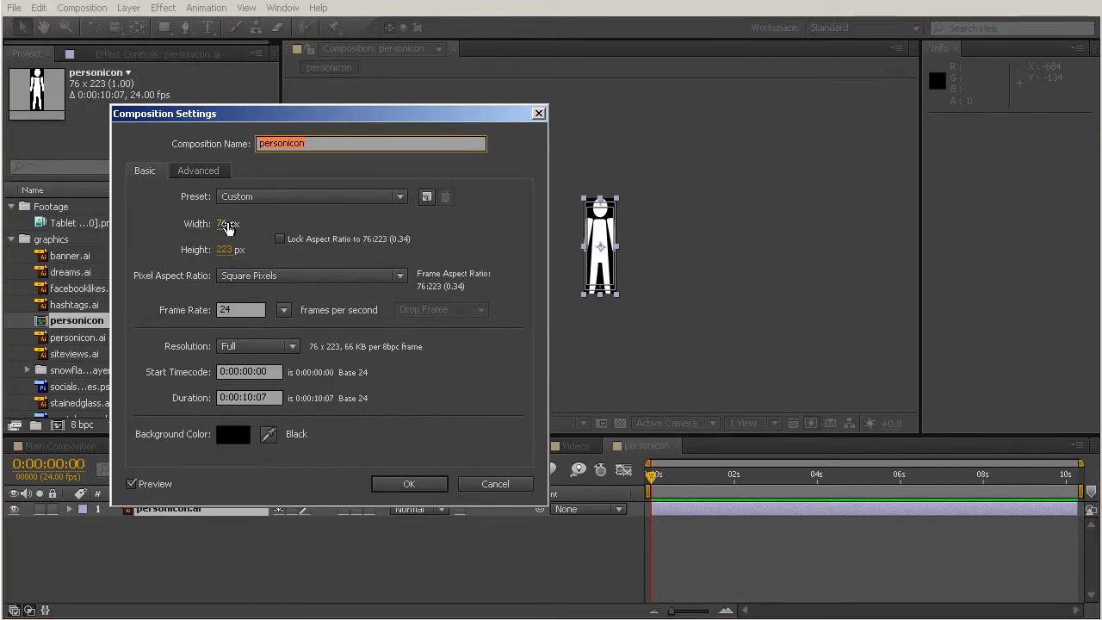
pyautogui.click(222, 224)
pyautogui.write('1280')
pyautogui.click(241, 249)
pyautogui.write('720')
pyautogui.press('Return')
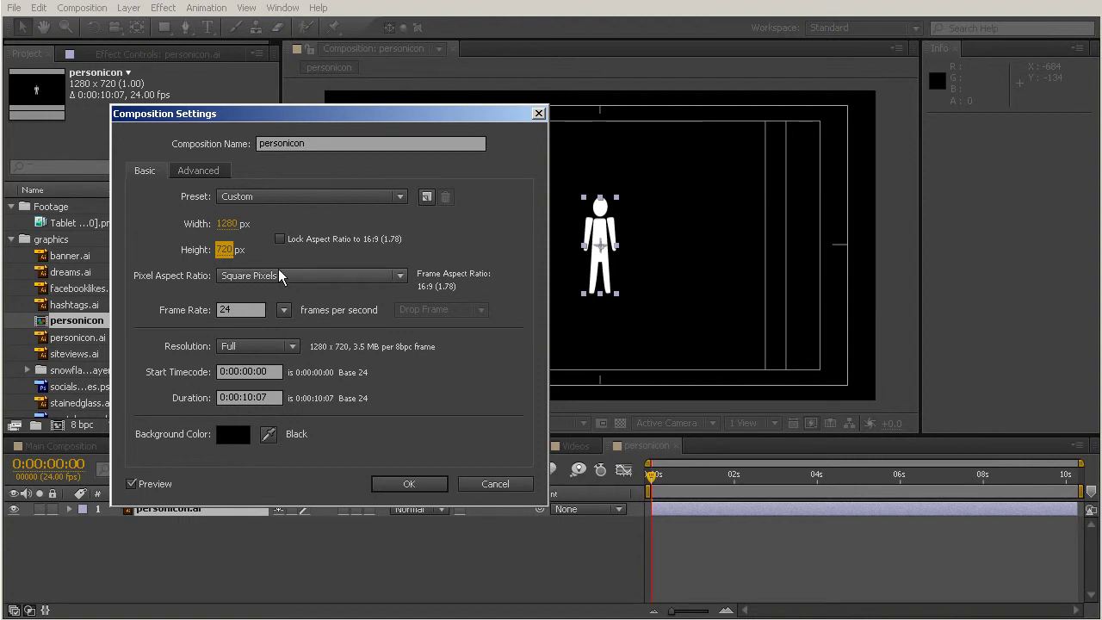
pyautogui.click(263, 395)
pyautogui.write('0')
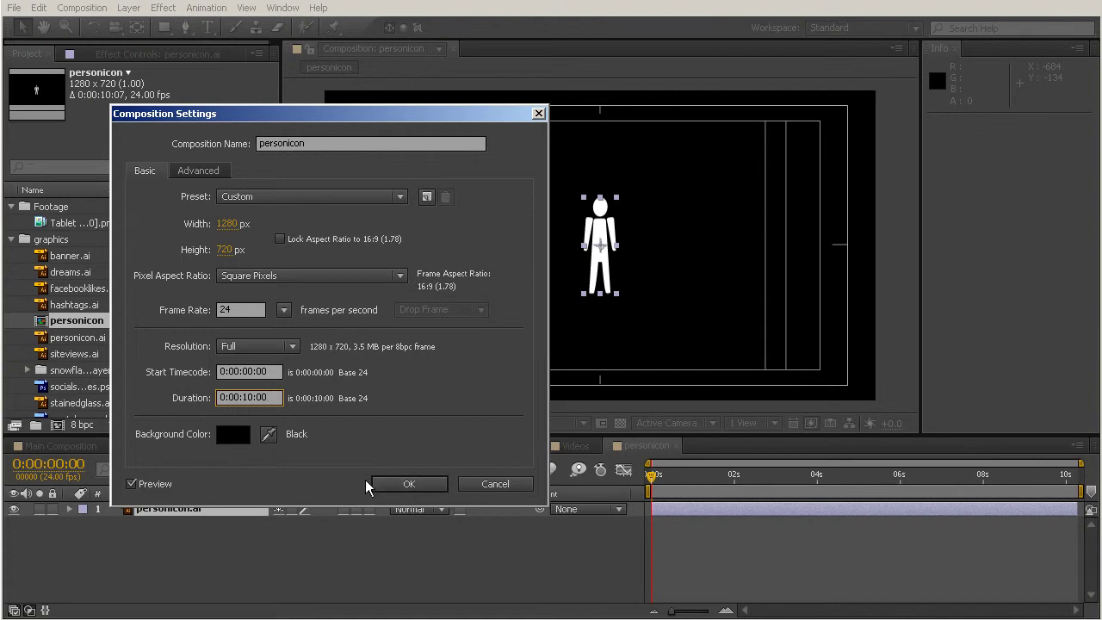
pyautogui.click(428, 487)
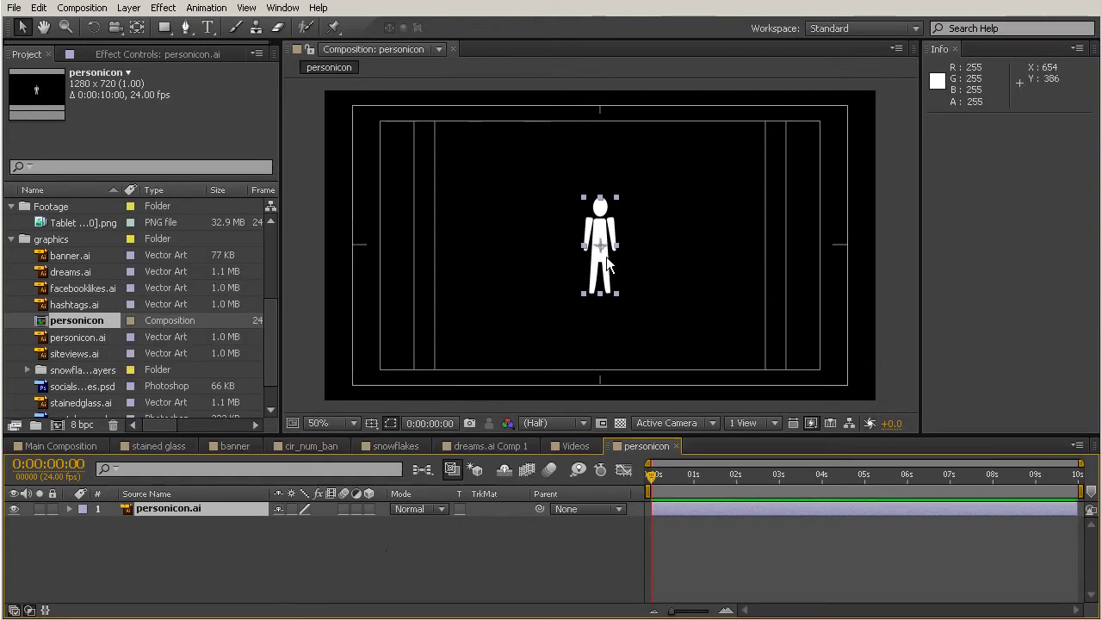
# Step: Scale the personicon.ai layer proportionally to about 285% and turn on continuous rasterization for it
pyautogui.moveTo(618, 203); pyautogui.dragTo(701, 111)
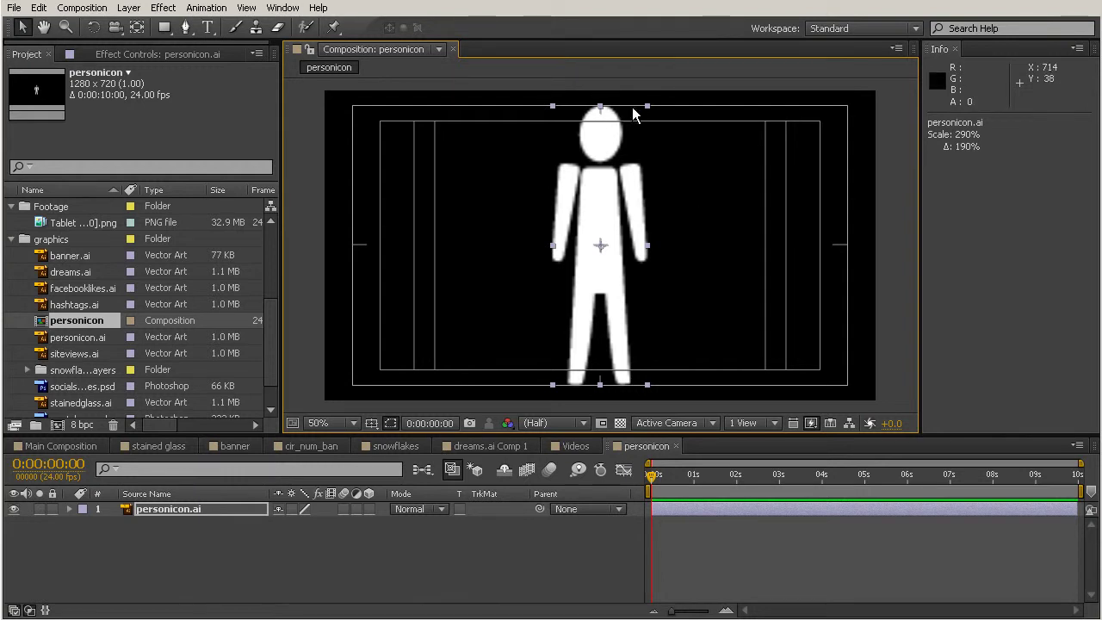
pyautogui.moveTo(650, 104); pyautogui.dragTo(593, 108)
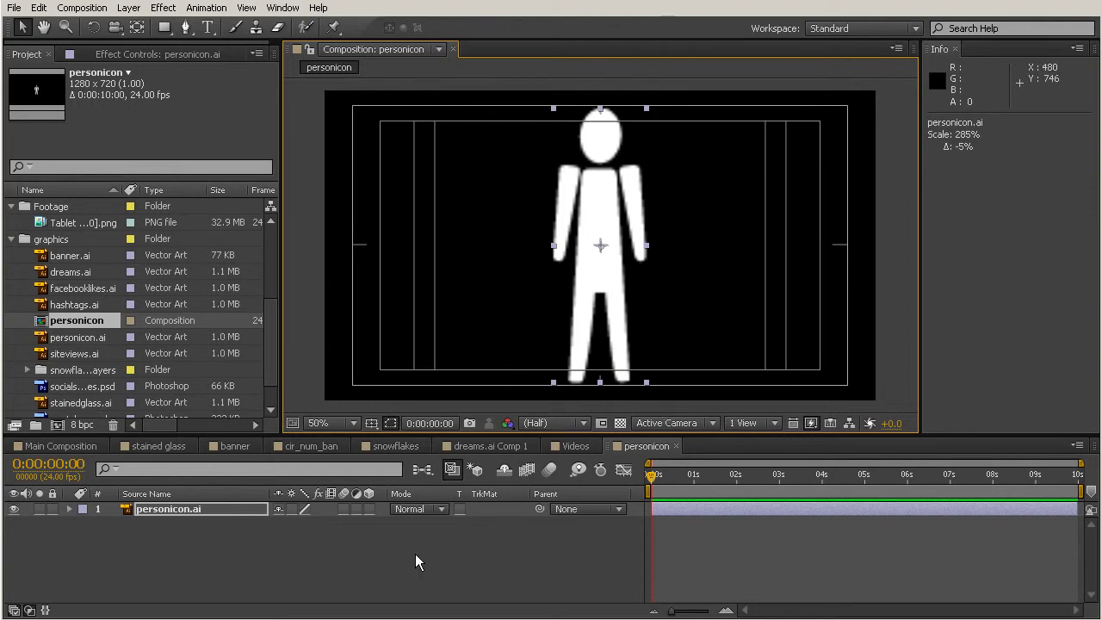
pyautogui.click(292, 509)
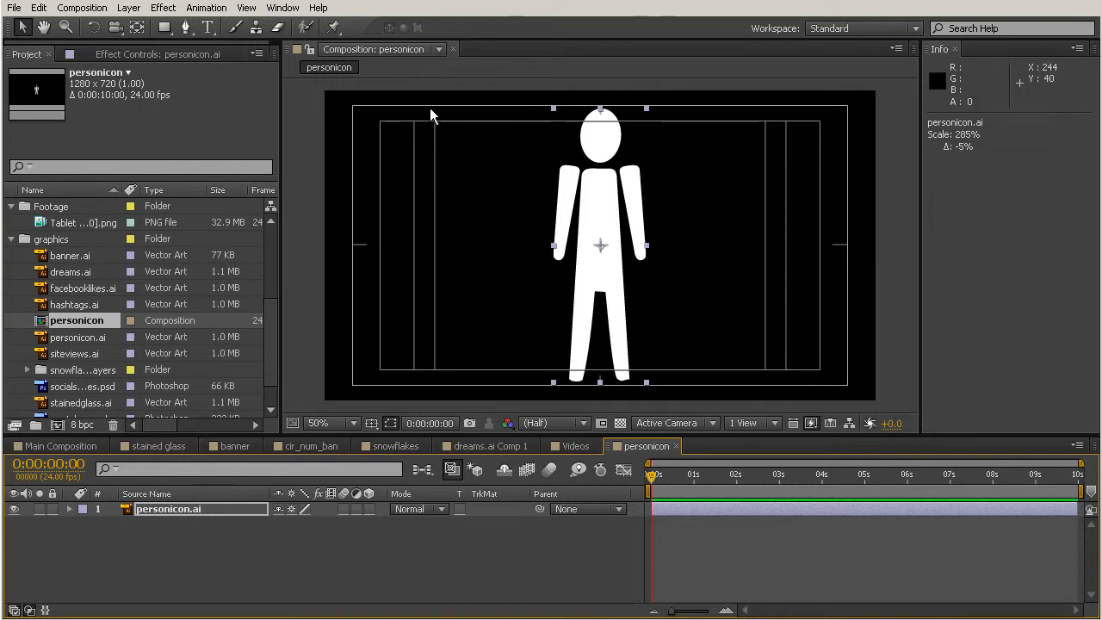
# Step: Place puppet pins at the bottom of the figure's head and at the top centre of its torso
pyautogui.click(334, 29)
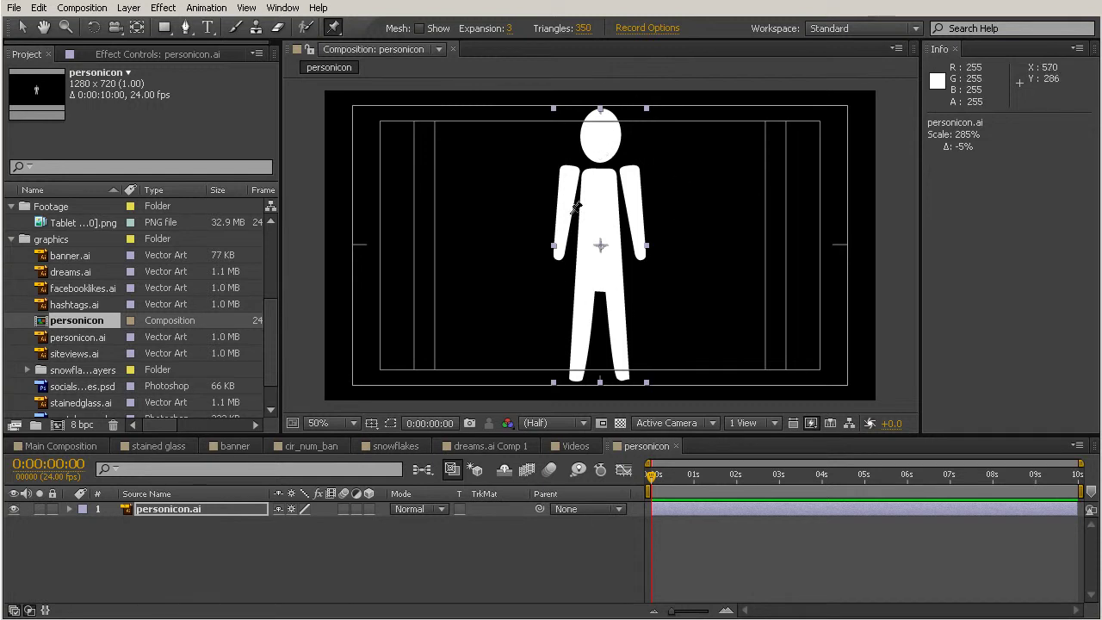
pyautogui.click(597, 160)
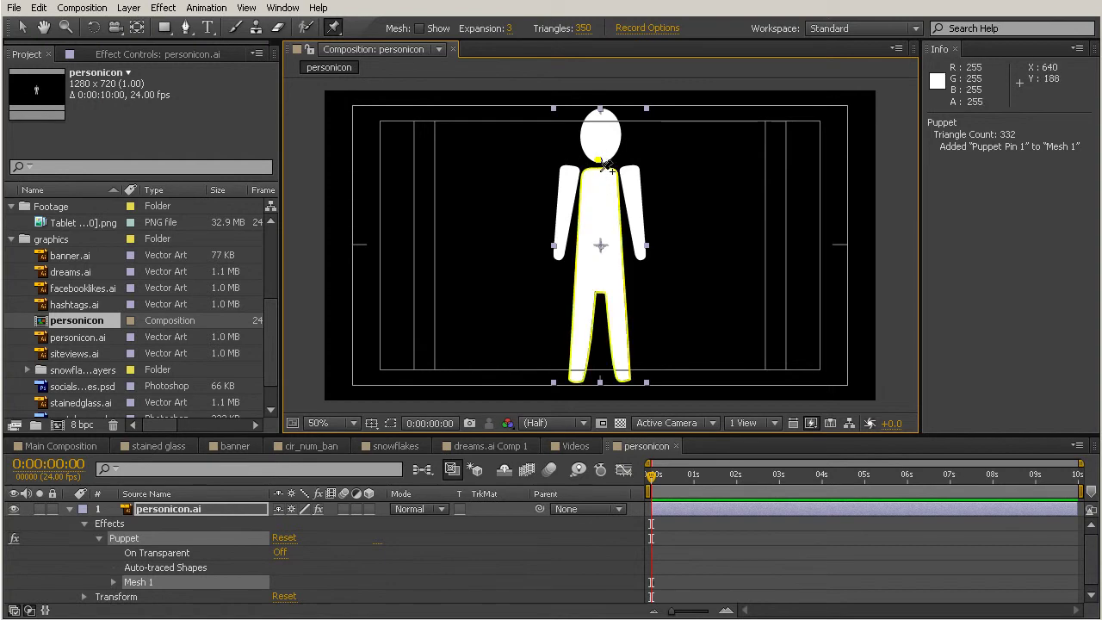
pyautogui.click(600, 171)
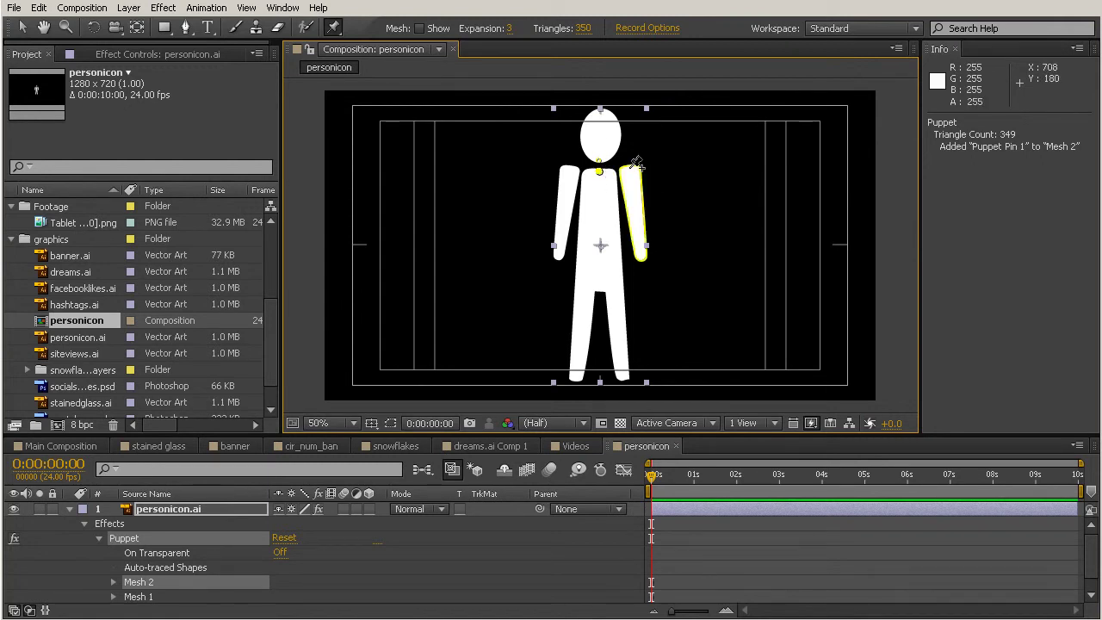
# Step: Place puppet pins at the shoulder, elbow and hand of both of the figure's arms
pyautogui.click(629, 167)
pyautogui.click(635, 210)
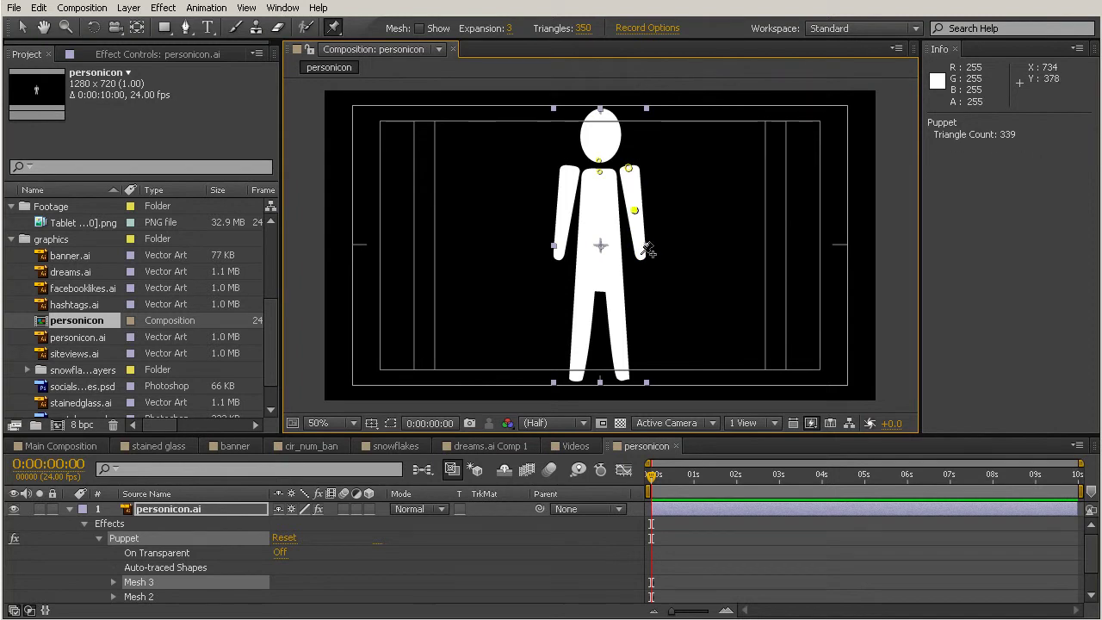
pyautogui.click(642, 256)
pyautogui.click(569, 166)
pyautogui.click(564, 207)
pyautogui.click(563, 252)
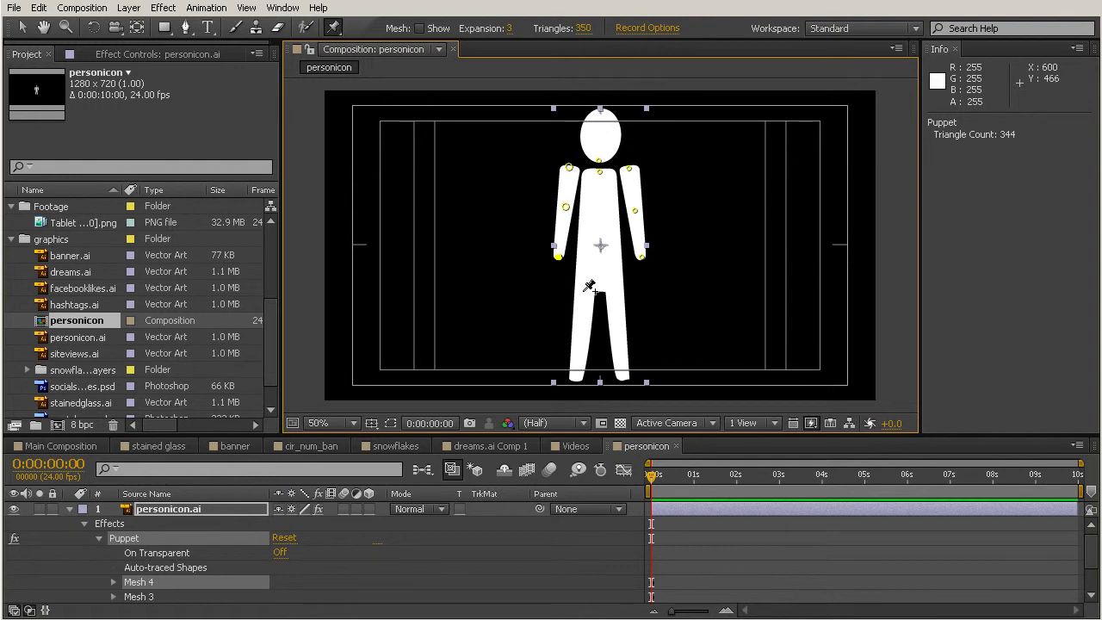
# Step: Place puppet pins at the hip, knee and foot of both of the figure's legs
pyautogui.click(582, 291)
pyautogui.click(580, 335)
pyautogui.click(573, 375)
pyautogui.click(614, 290)
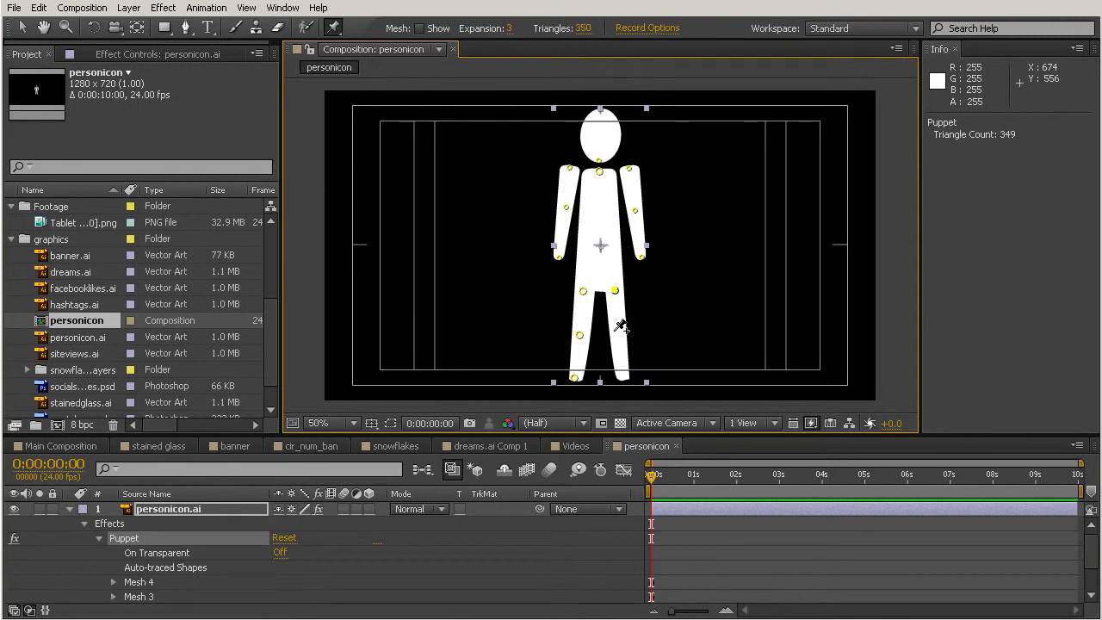
pyautogui.click(617, 332)
pyautogui.click(624, 376)
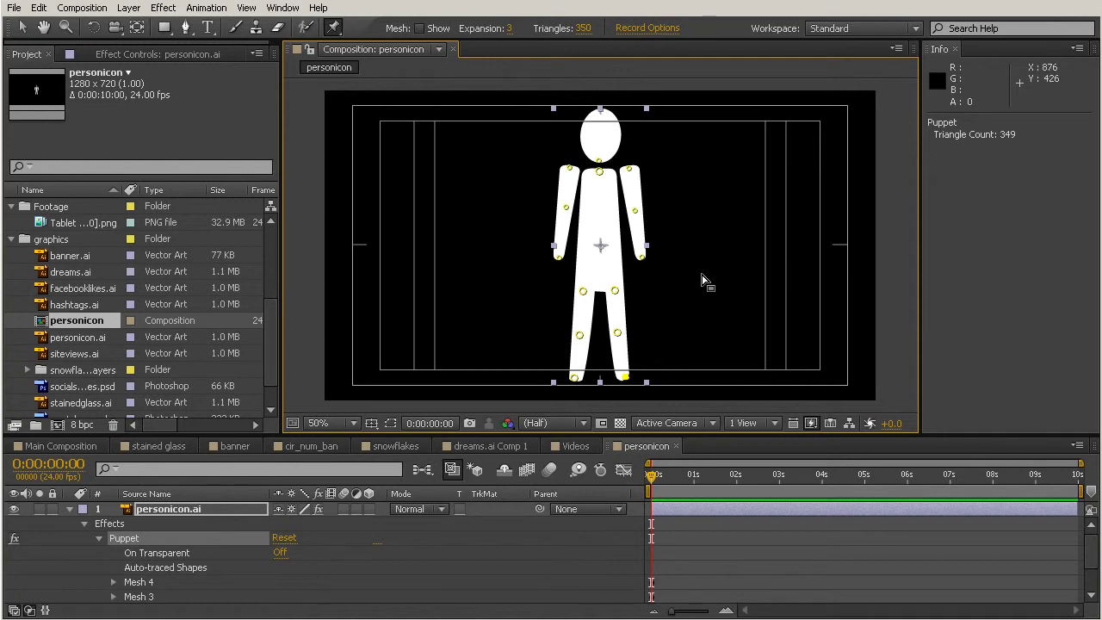
# Step: Enlarge the timeline area and reveal all keyframed puppet pin positions of the personicon.ai layer
pyautogui.moveTo(796, 432); pyautogui.dragTo(791, 372)
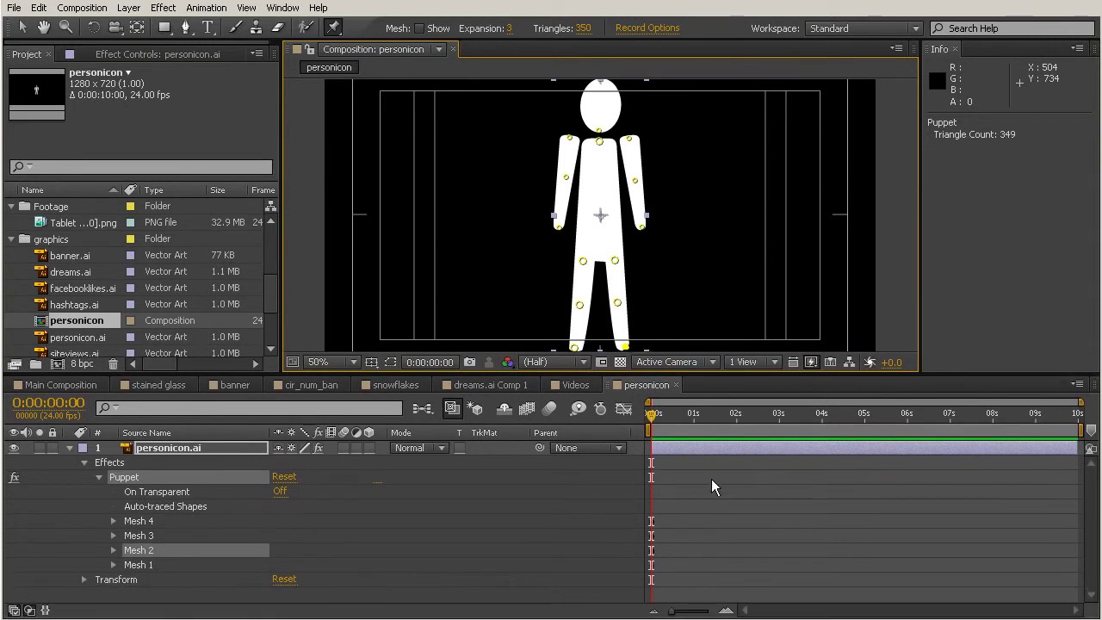
pyautogui.click(164, 449)
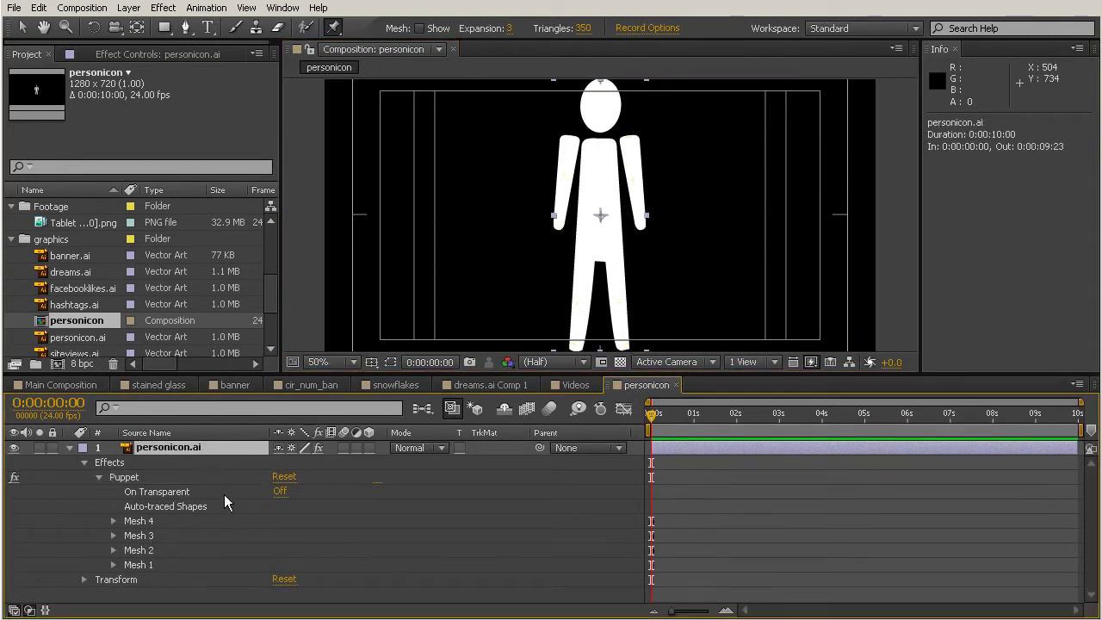
pyautogui.press('u')
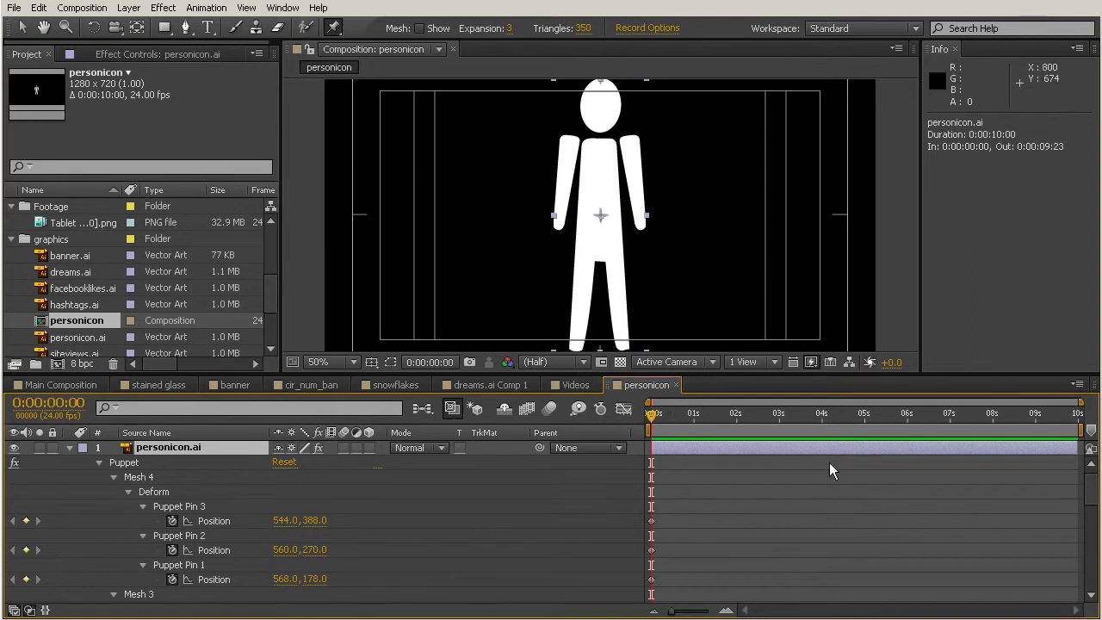
pyautogui.scroll(-6, 944, 471)
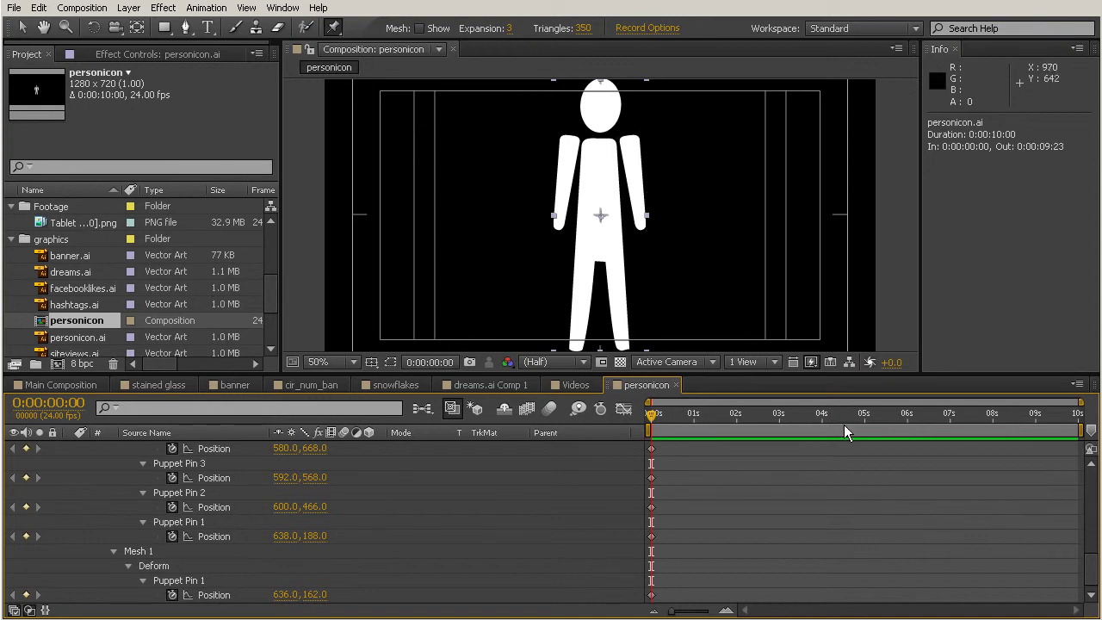
# Step: At 0:00:00:13, raise the hand pin of the right-hand arm outward so the arm bends at the elbow
pyautogui.moveTo(651, 417); pyautogui.dragTo(674, 420)
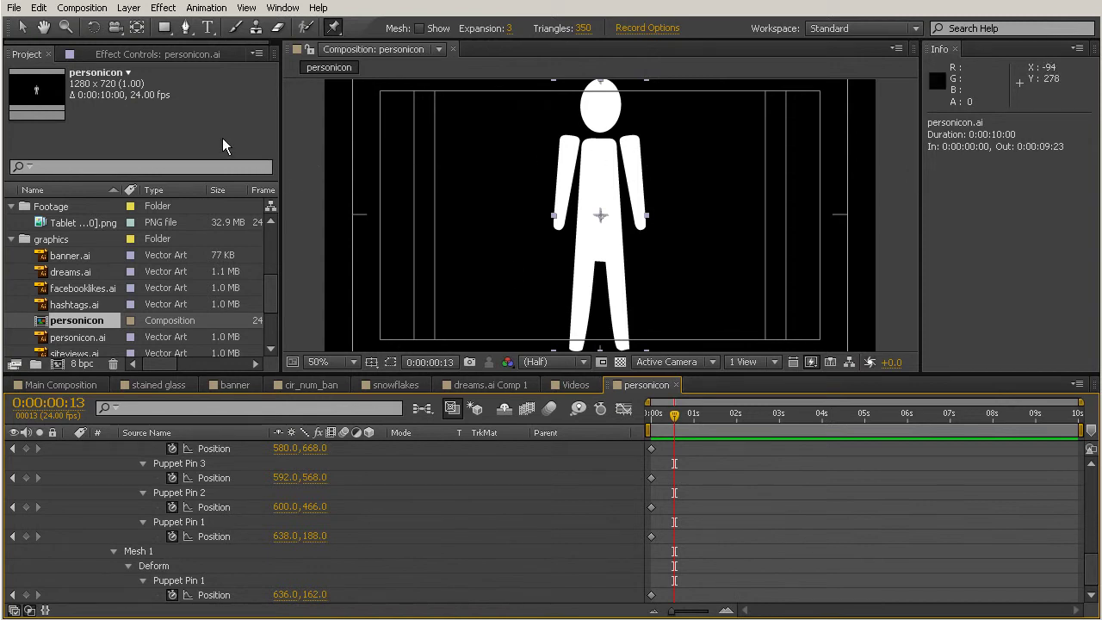
pyautogui.click(23, 27)
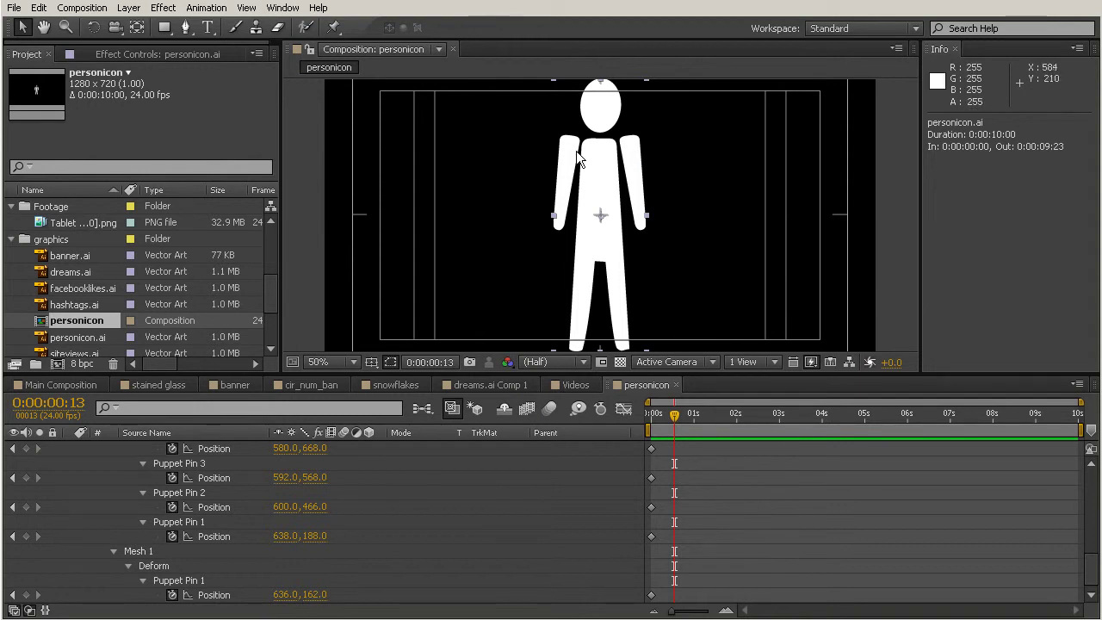
pyautogui.click(651, 507)
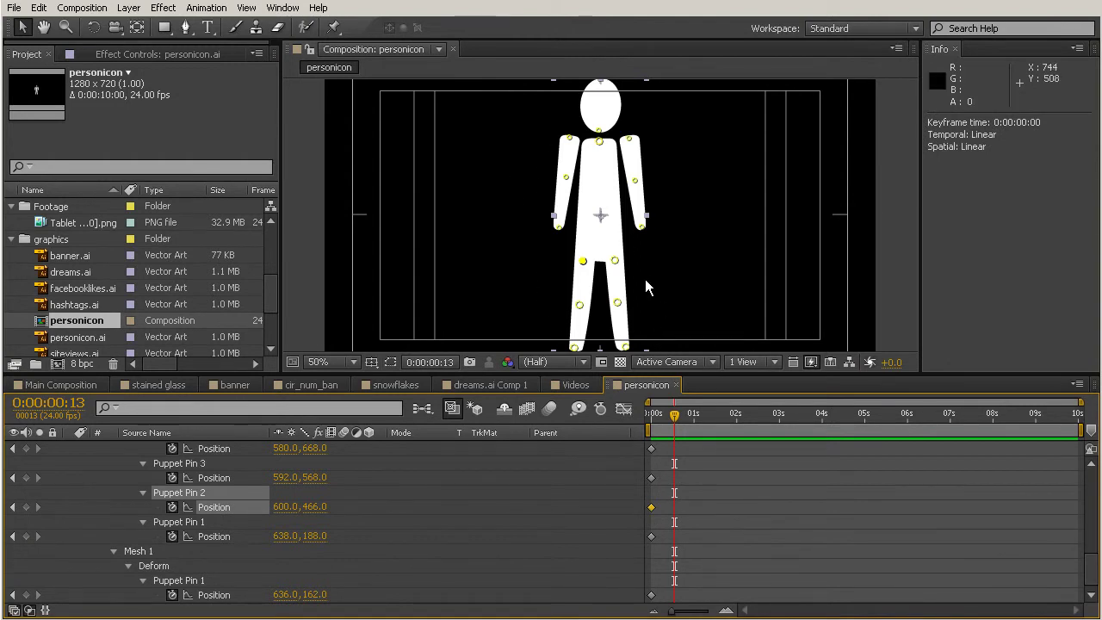
pyautogui.moveTo(641, 226); pyautogui.dragTo(671, 202)
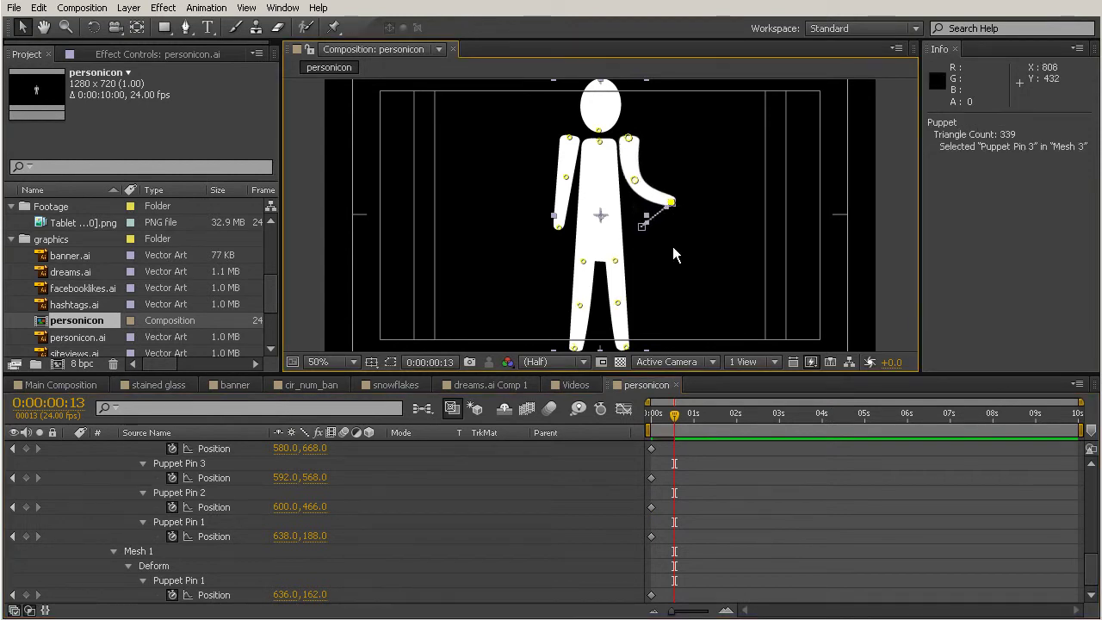
# Step: Bend both legs toward the left, moving the left foot pin to about 546, 620 and its knee pin to about 592, 556
pyautogui.moveTo(575, 349); pyautogui.dragTo(558, 328)
pyautogui.moveTo(625, 347); pyautogui.dragTo(603, 344)
pyautogui.moveTo(585, 307); pyautogui.dragTo(585, 302)
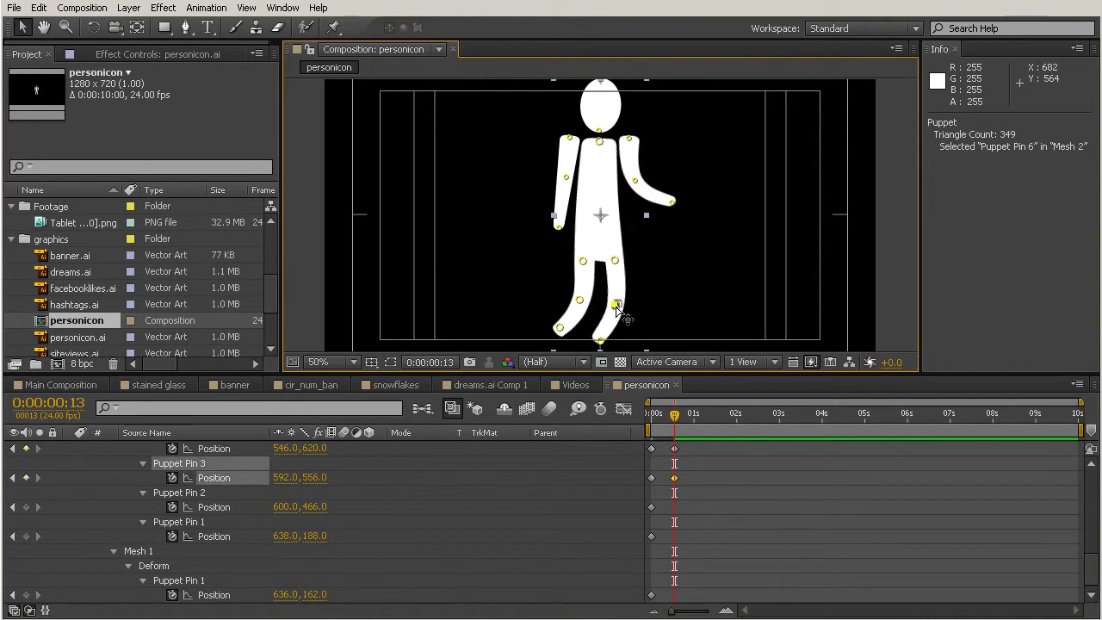
pyautogui.click(616, 303)
# Step: Bend the left-hand arm with its hand pin at about 584, 370 and elbow at 546, 286, and shift the head pin to about 626, 164
pyautogui.moveTo(558, 226); pyautogui.dragTo(573, 228)
pyautogui.moveTo(565, 177); pyautogui.dragTo(562, 180)
pyautogui.moveTo(570, 227); pyautogui.dragTo(575, 220)
pyautogui.moveTo(562, 180); pyautogui.dragTo(559, 183)
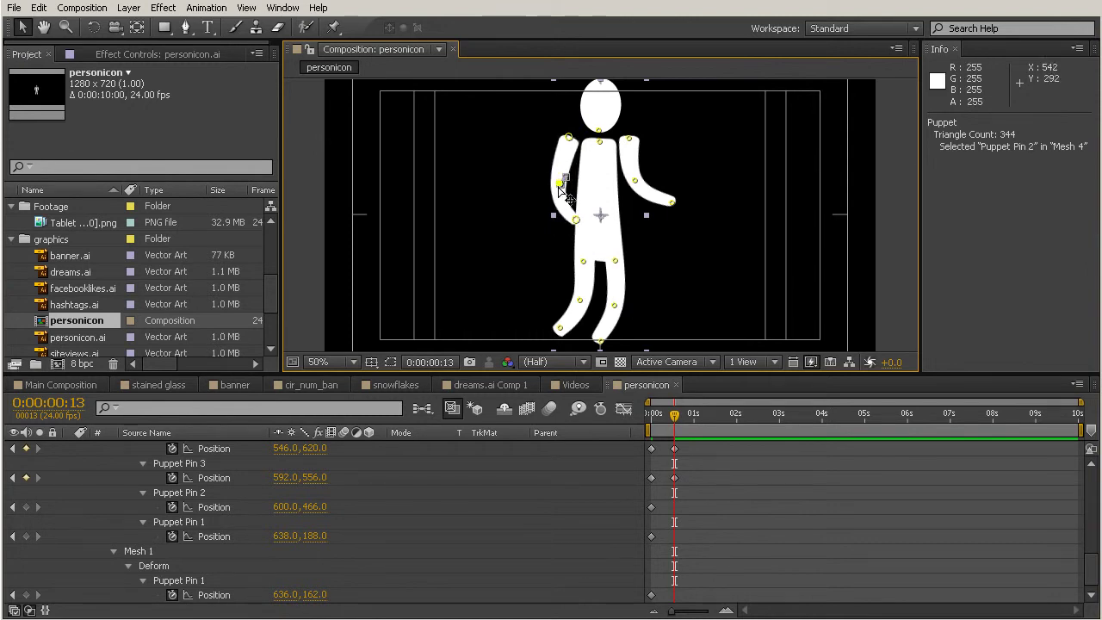
pyautogui.moveTo(601, 131); pyautogui.dragTo(596, 134)
# Step: Copy all the starting puppet pin keyframes and paste them at 0:00:01:01
pyautogui.moveTo(674, 415); pyautogui.dragTo(697, 426)
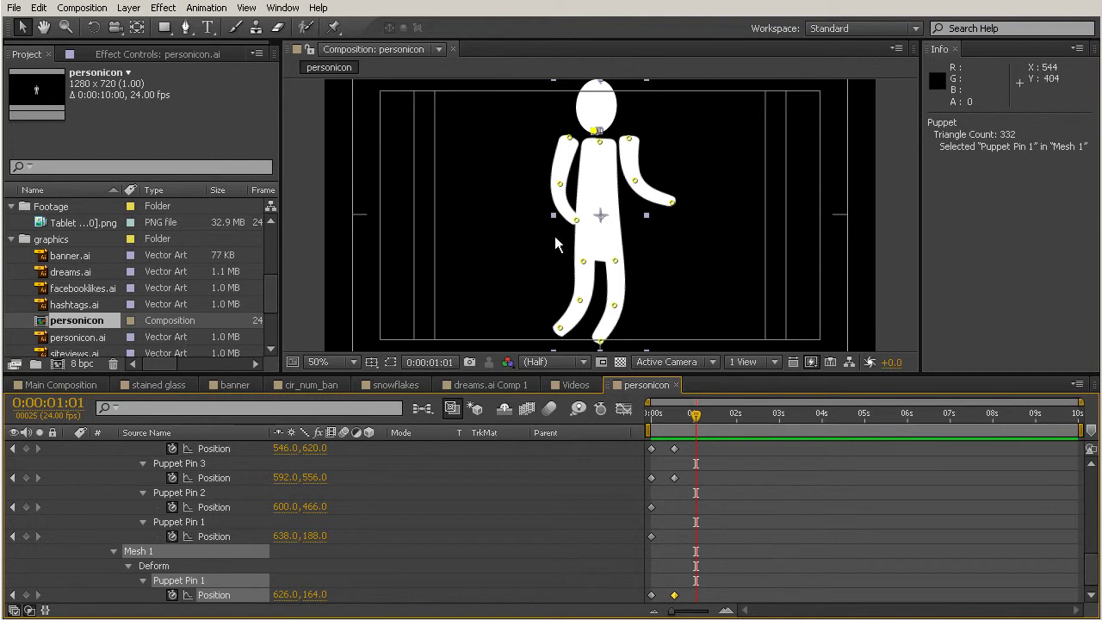
pyautogui.scroll(5, 668, 547)
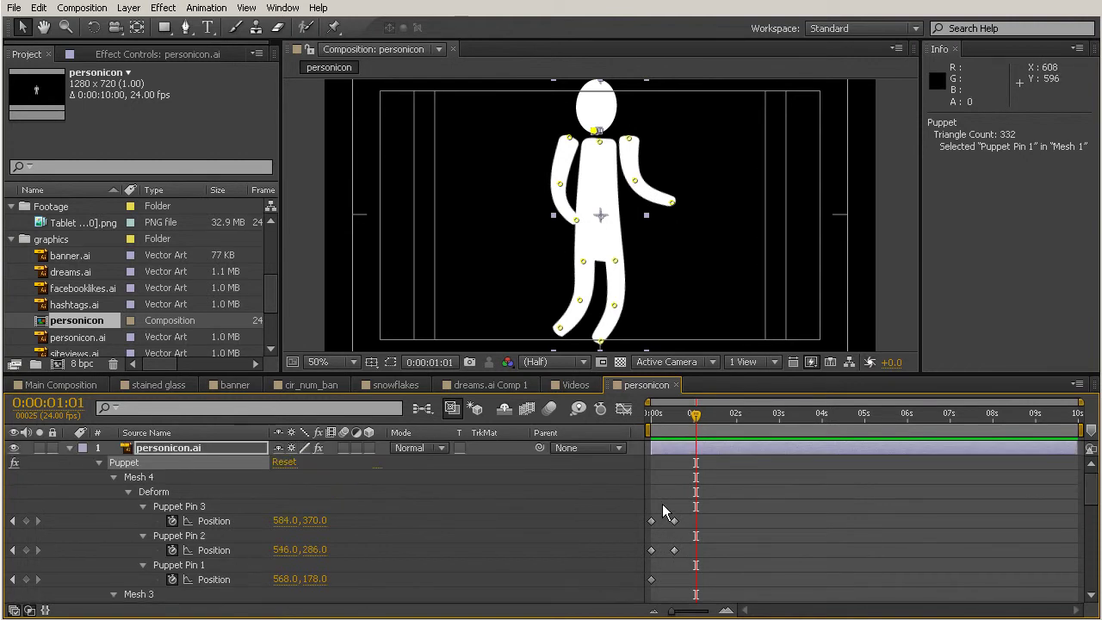
pyautogui.moveTo(658, 496); pyautogui.dragTo(646, 612)
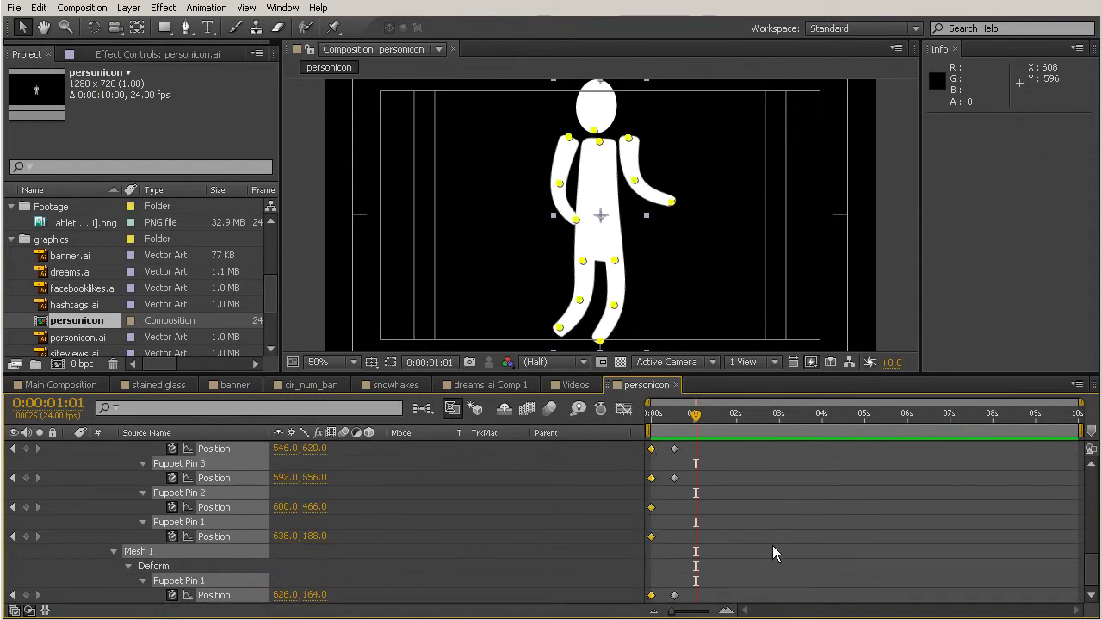
pyautogui.hotkey('ctrl', 'c')
pyautogui.hotkey('ctrl', 'v')
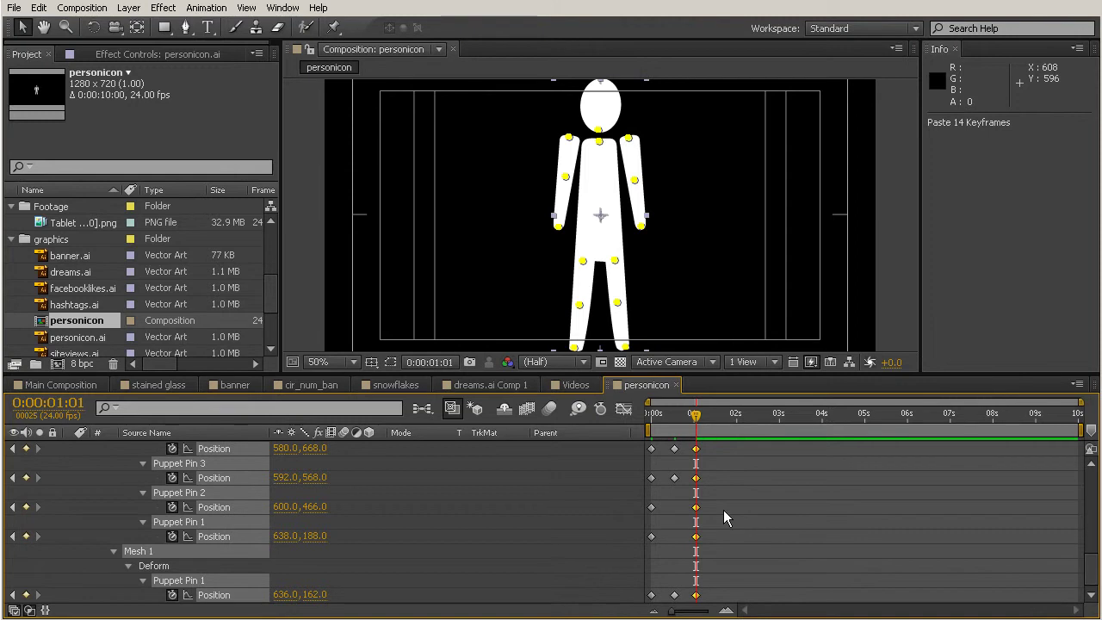
pyautogui.moveTo(697, 417)
pyautogui.mouseDown()
pyautogui.moveTo(652, 418)
pyautogui.moveTo(686, 419)
pyautogui.moveTo(651, 419)
pyautogui.moveTo(680, 430)
pyautogui.moveTo(696, 422)
pyautogui.mouseUp()
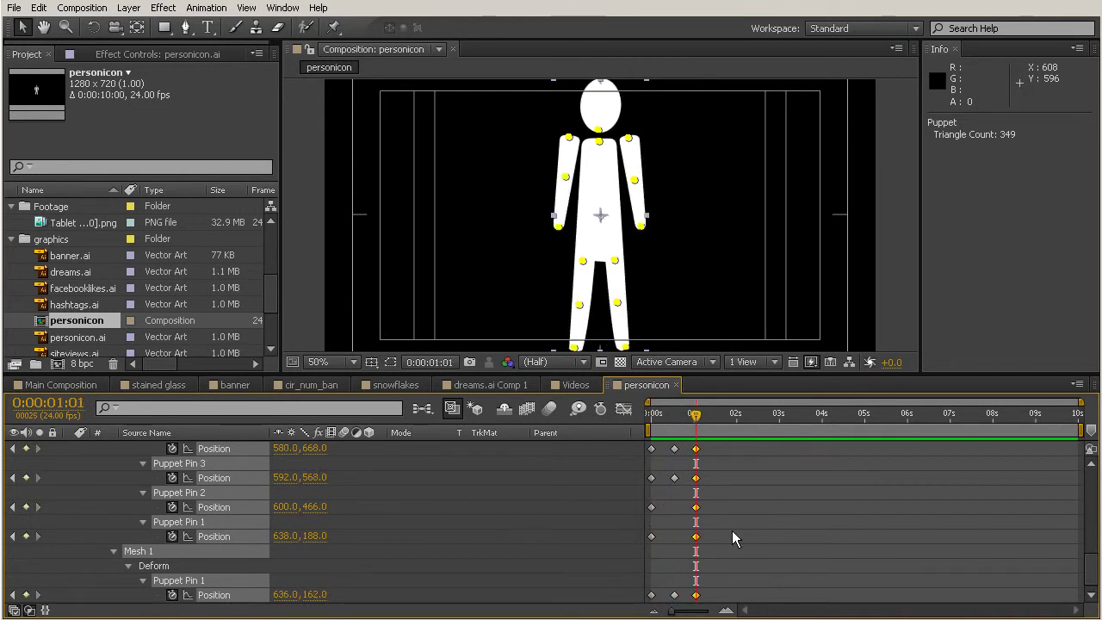
pyautogui.click(747, 517)
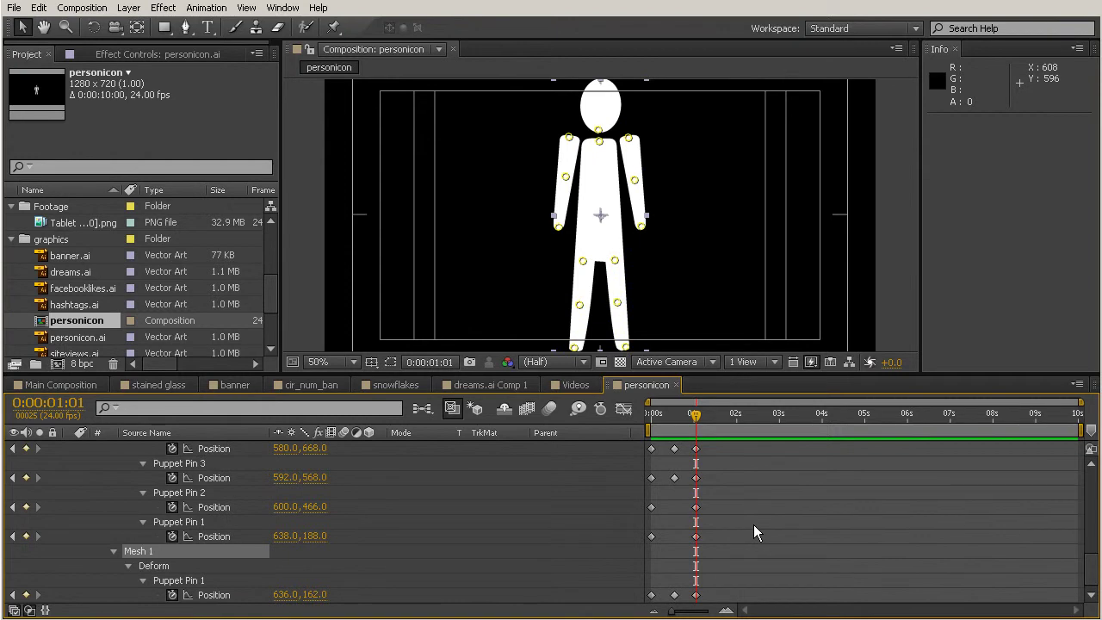
# Step: Enlarge the composition view again and select the personicon.ai layer with the current time at 0:00:00:00
pyautogui.scroll(5, 778, 483)
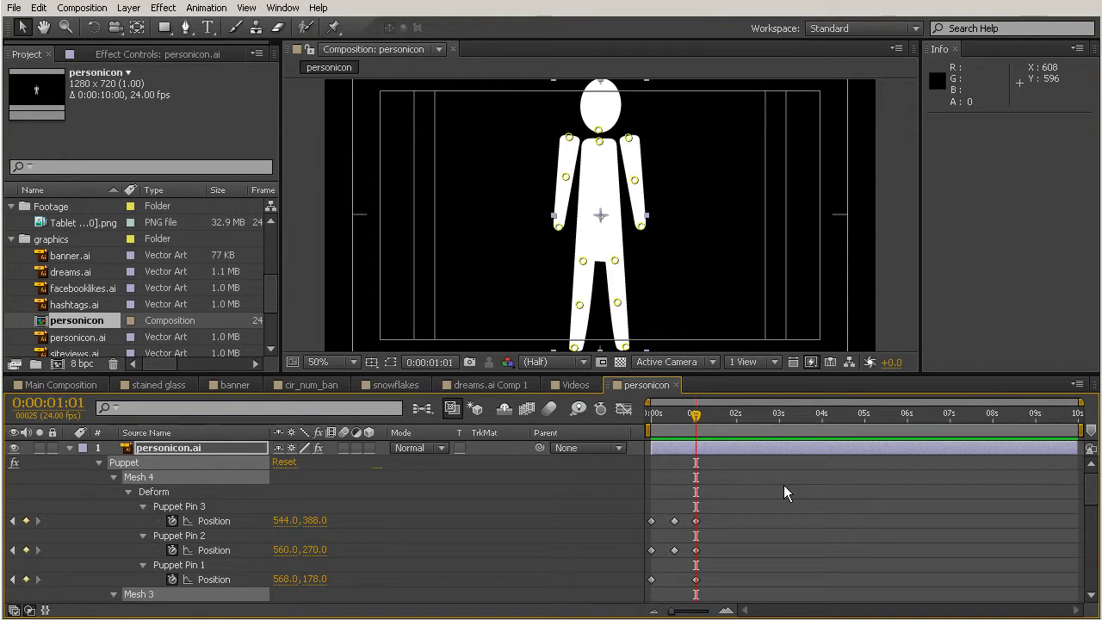
pyautogui.moveTo(751, 379); pyautogui.dragTo(741, 431)
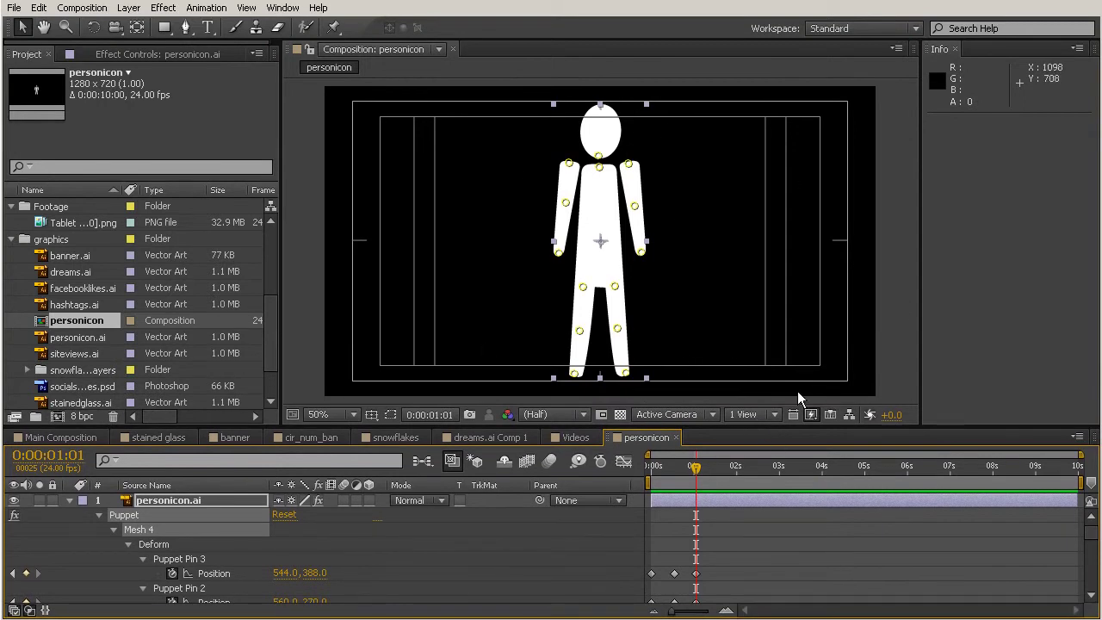
pyautogui.moveTo(697, 471); pyautogui.dragTo(647, 469)
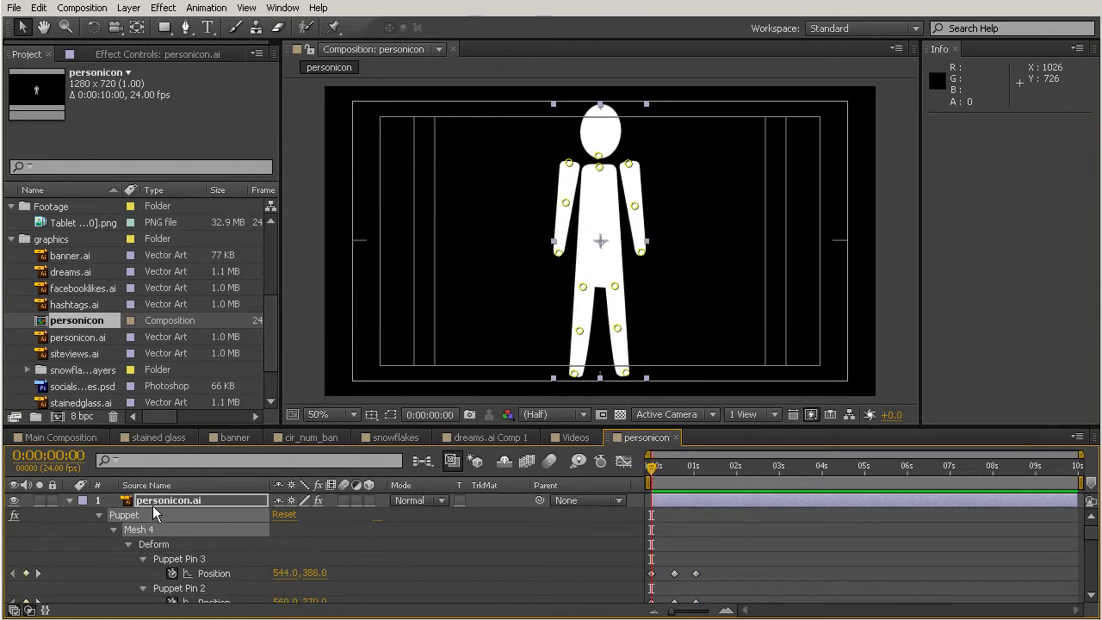
pyautogui.click(153, 500)
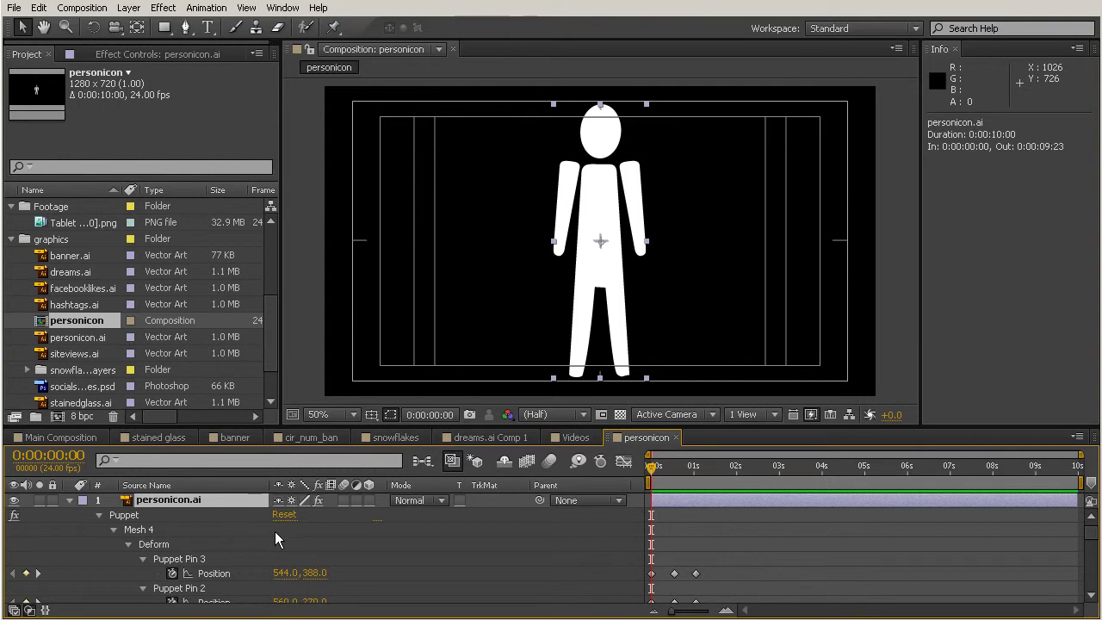
pyautogui.press('p')
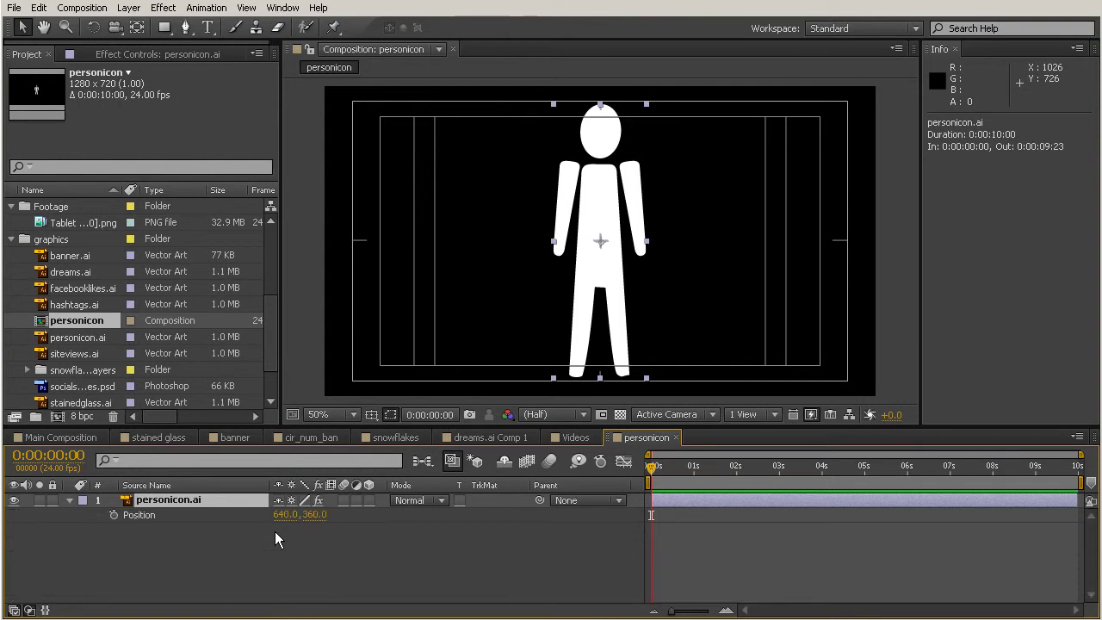
pyautogui.click(113, 515)
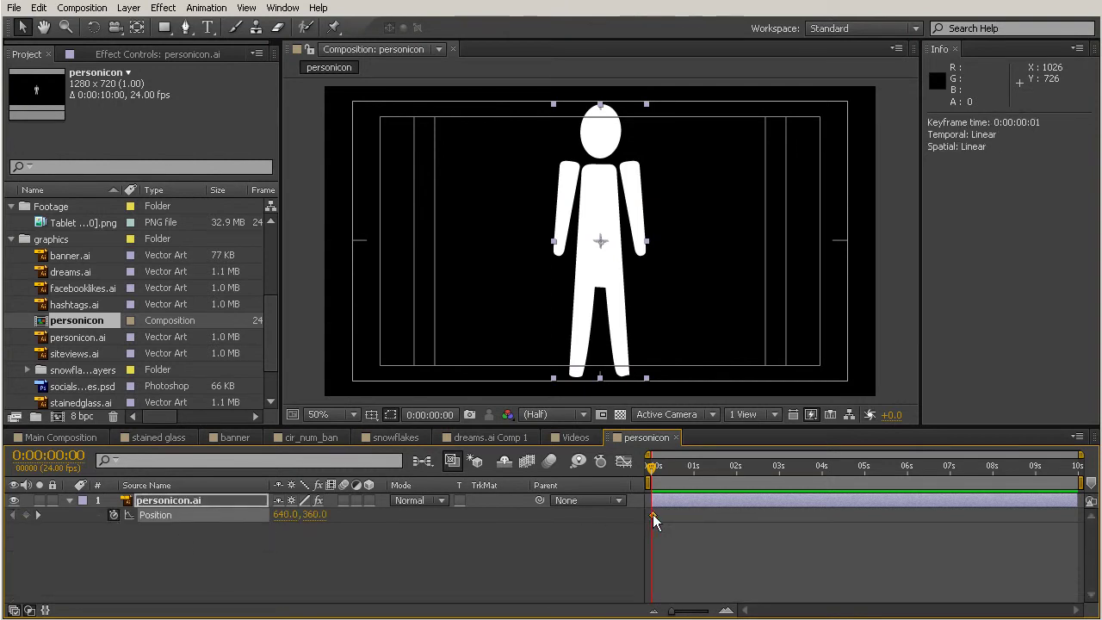
pyautogui.moveTo(690, 519); pyautogui.dragTo(695, 519)
pyautogui.moveTo(616, 334); pyautogui.dragTo(627, 48)
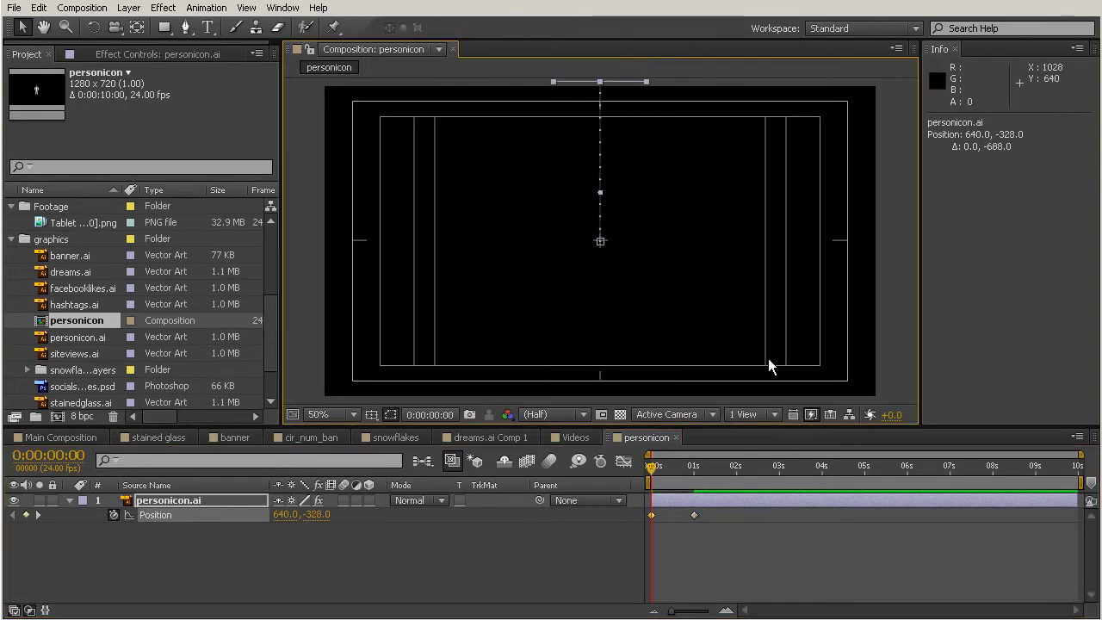
pyautogui.moveTo(652, 469); pyautogui.dragTo(695, 519)
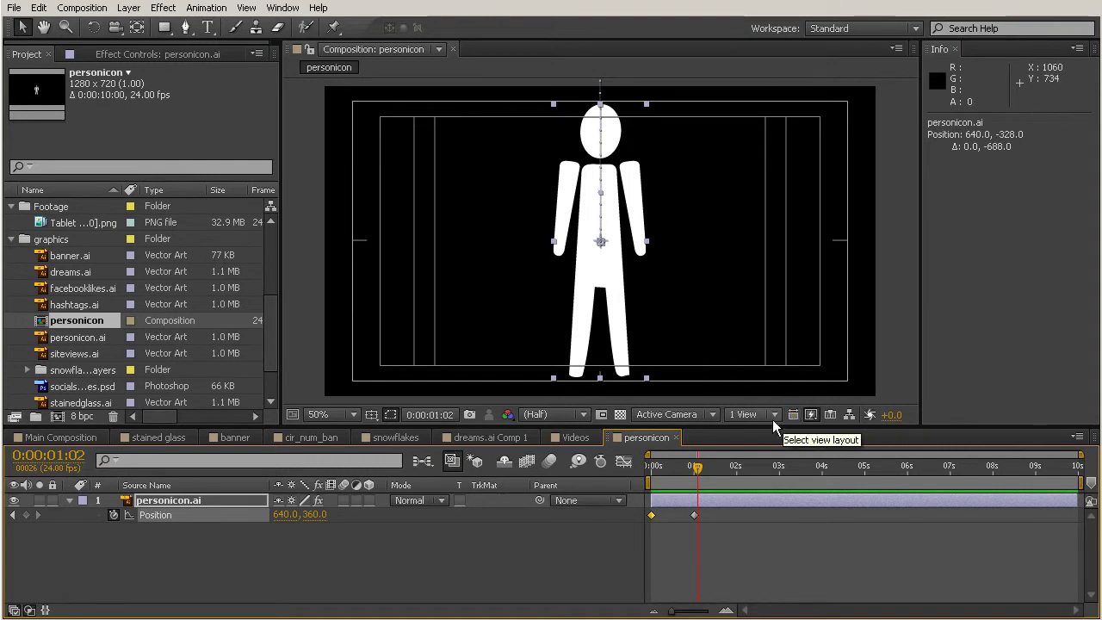
pyautogui.moveTo(668, 512); pyautogui.dragTo(703, 511)
pyautogui.press('Delete')
pyautogui.press('Delete')
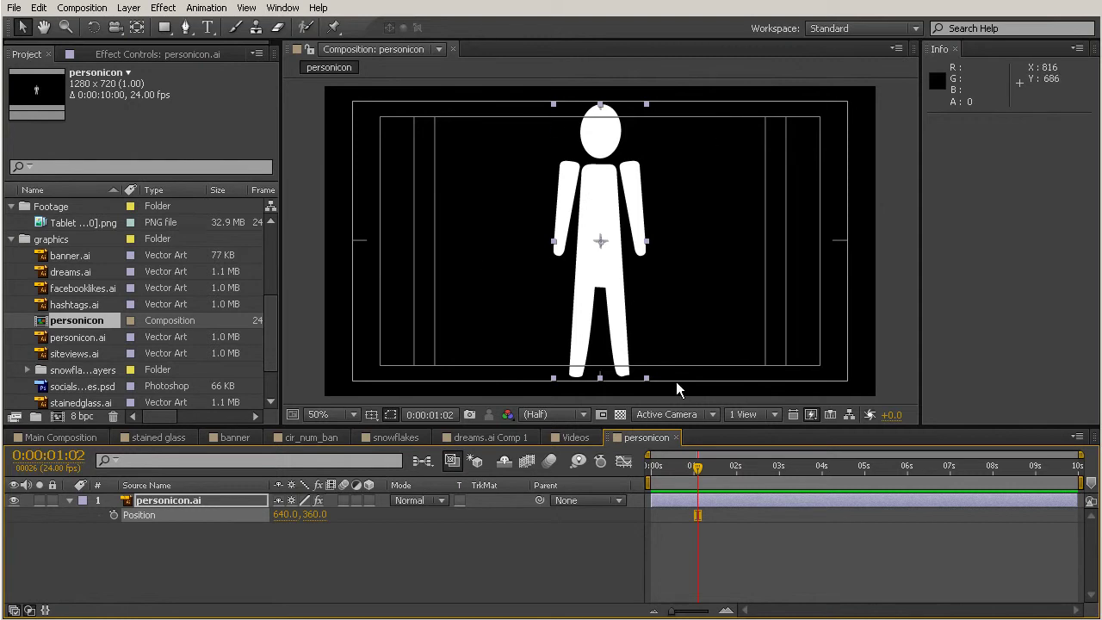
# Step: Switch to Main Composition and move the personicon composition into the Compositions folder of the project
pyautogui.click(53, 437)
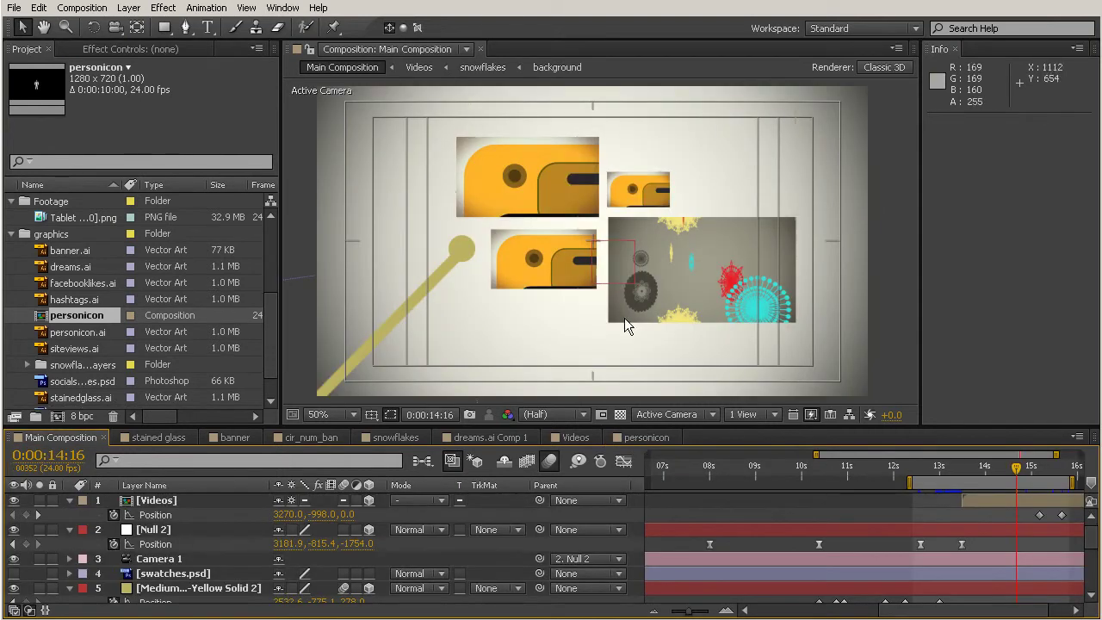
pyautogui.scroll(3, 273, 319)
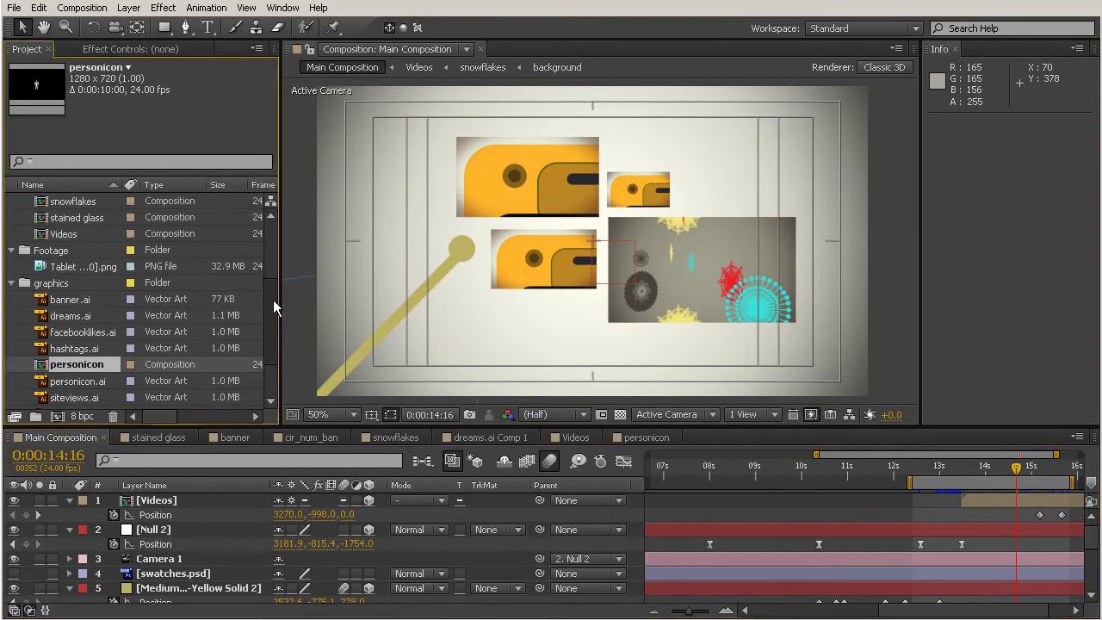
pyautogui.scroll(-2, 273, 297)
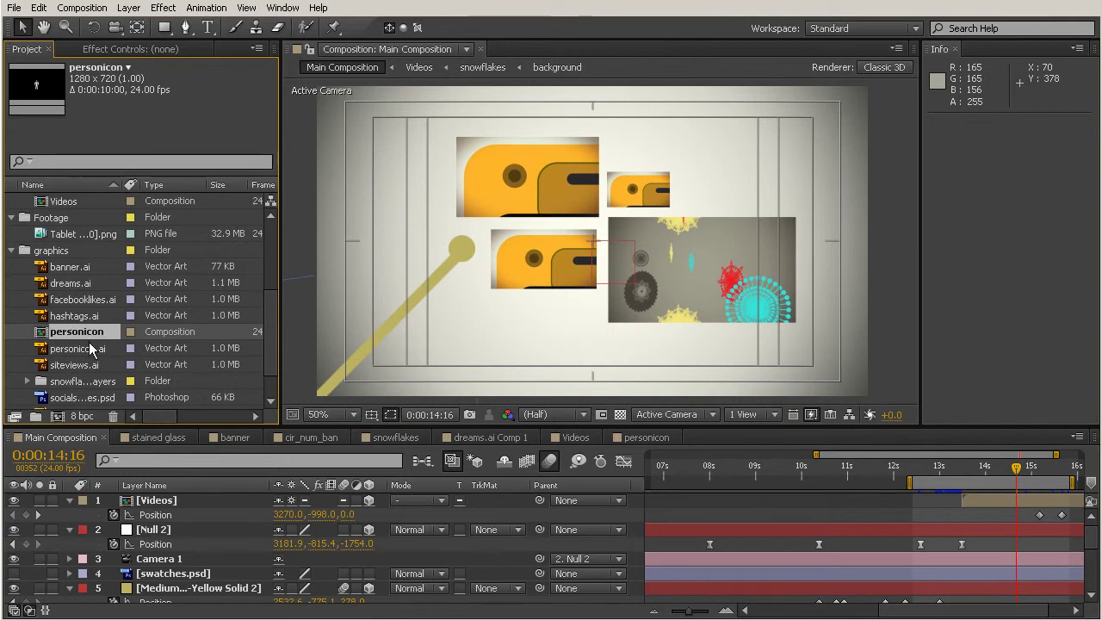
pyautogui.moveTo(77, 338); pyautogui.dragTo(56, 207)
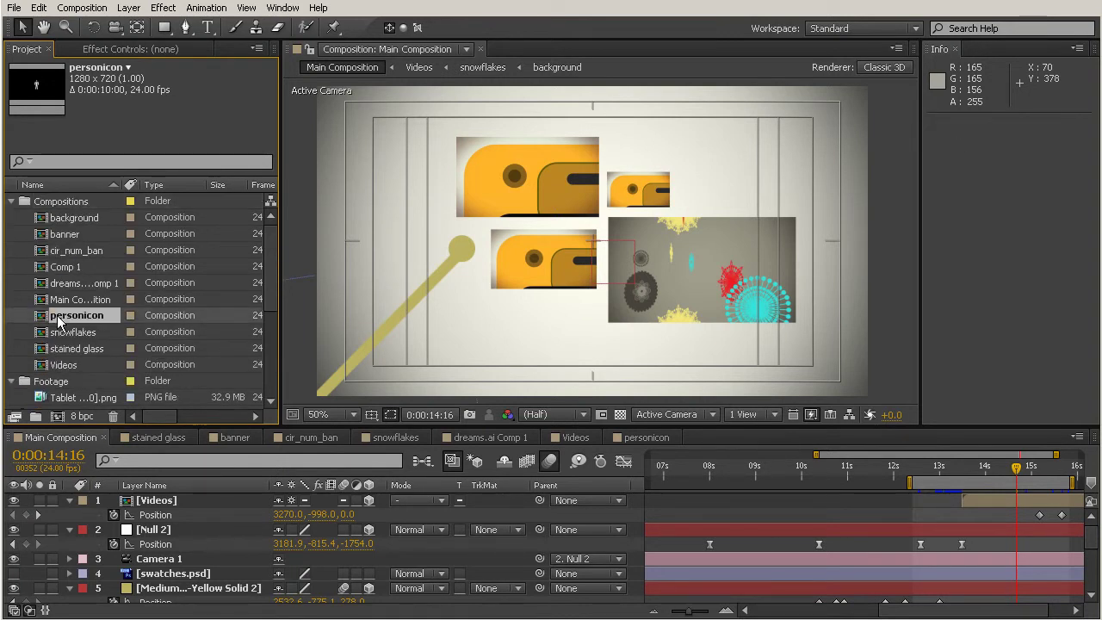
# Step: Add the personicon composition to Main Composition as the uppermost layer and shift it to start at 0:00:15:03
pyautogui.moveTo(58, 315); pyautogui.dragTo(590, 237)
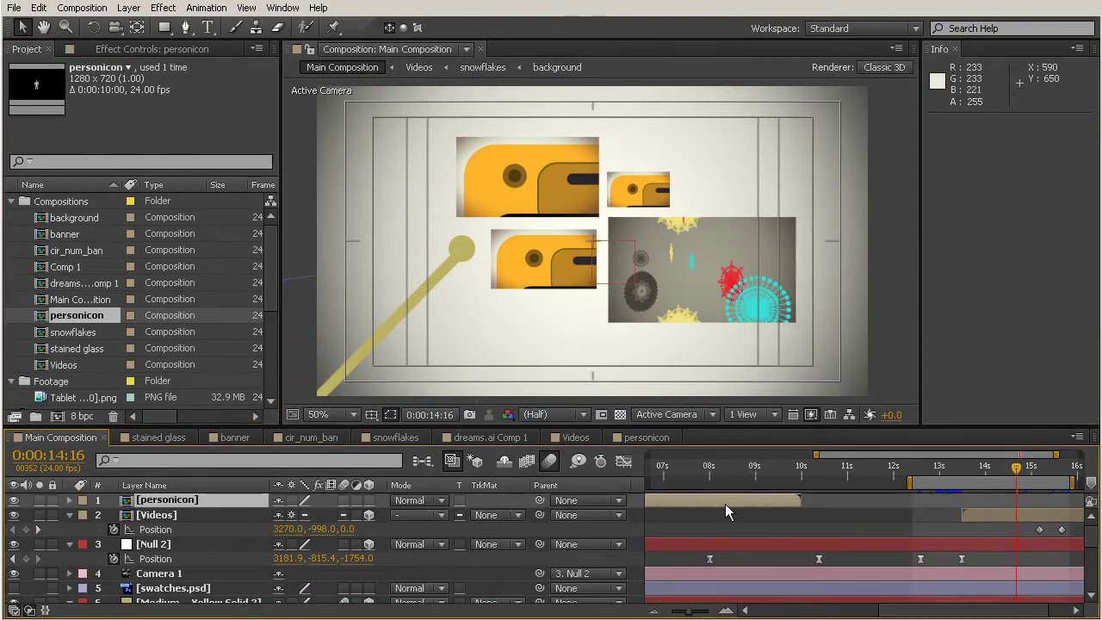
pyautogui.moveTo(712, 503); pyautogui.dragTo(1022, 504)
pyautogui.moveTo(683, 501); pyautogui.dragTo(867, 504)
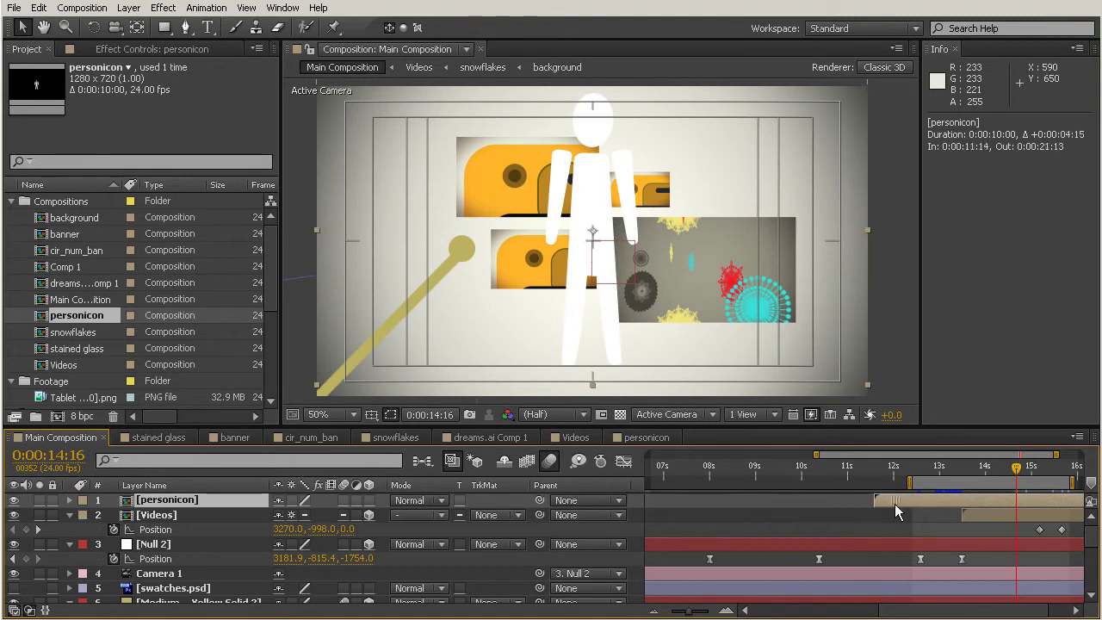
pyautogui.moveTo(959, 503); pyautogui.dragTo(971, 504)
pyautogui.moveTo(1017, 469); pyautogui.dragTo(1047, 479)
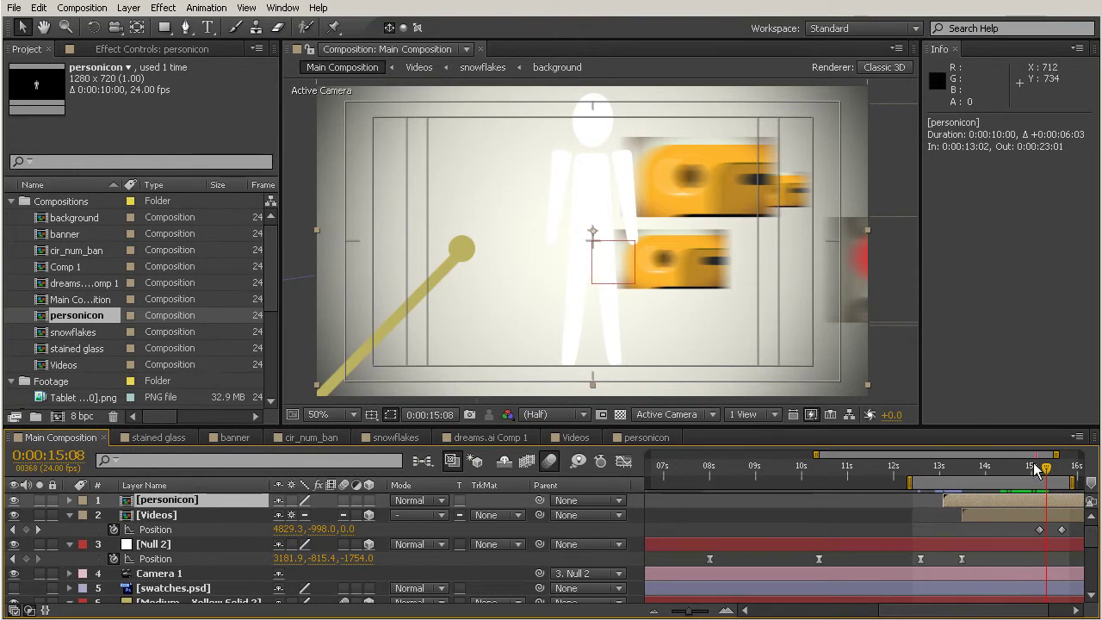
pyautogui.moveTo(980, 502); pyautogui.dragTo(1049, 508)
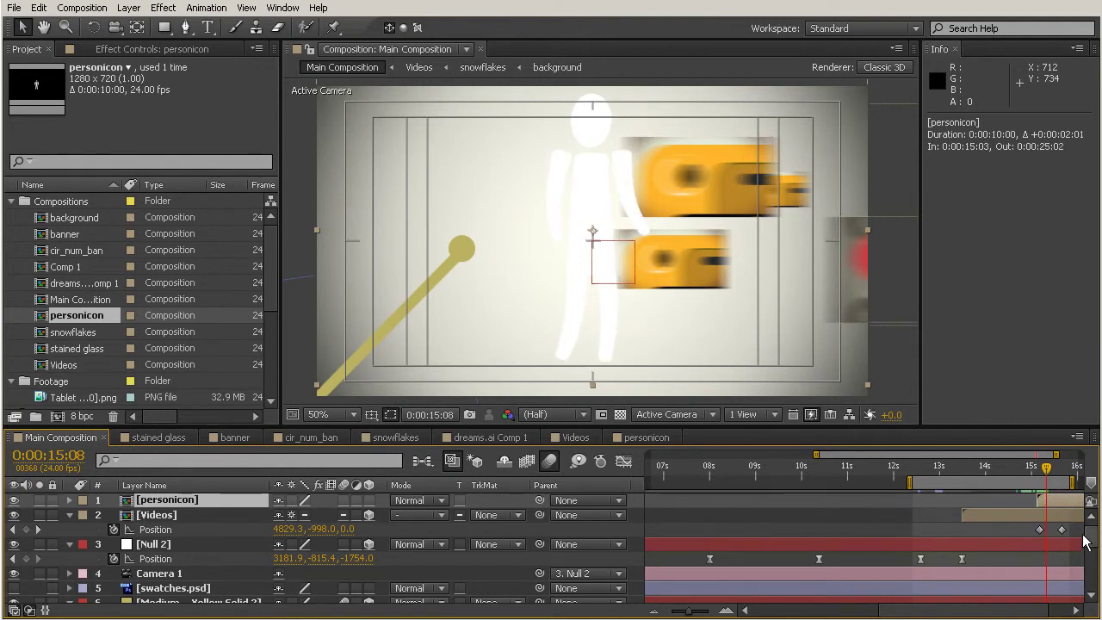
# Step: At 0:00:15:16, make the personicon layer 3D and move it into the camera's view at about 3198.8, -905.7, 0
pyautogui.moveTo(1055, 475); pyautogui.dragTo(1063, 476)
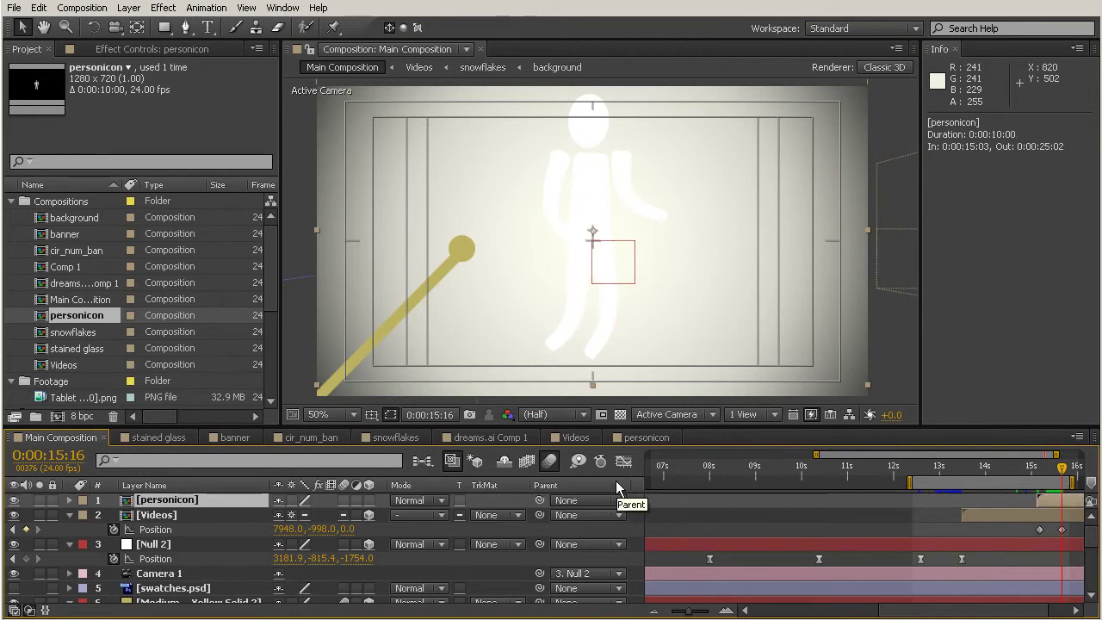
pyautogui.press('p')
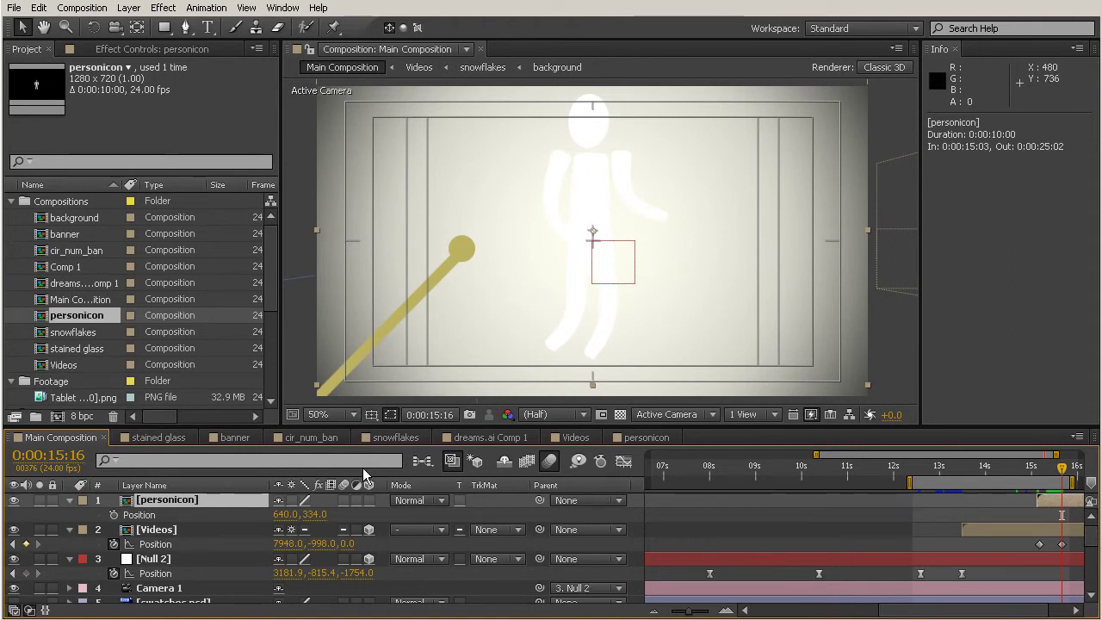
pyautogui.click(369, 500)
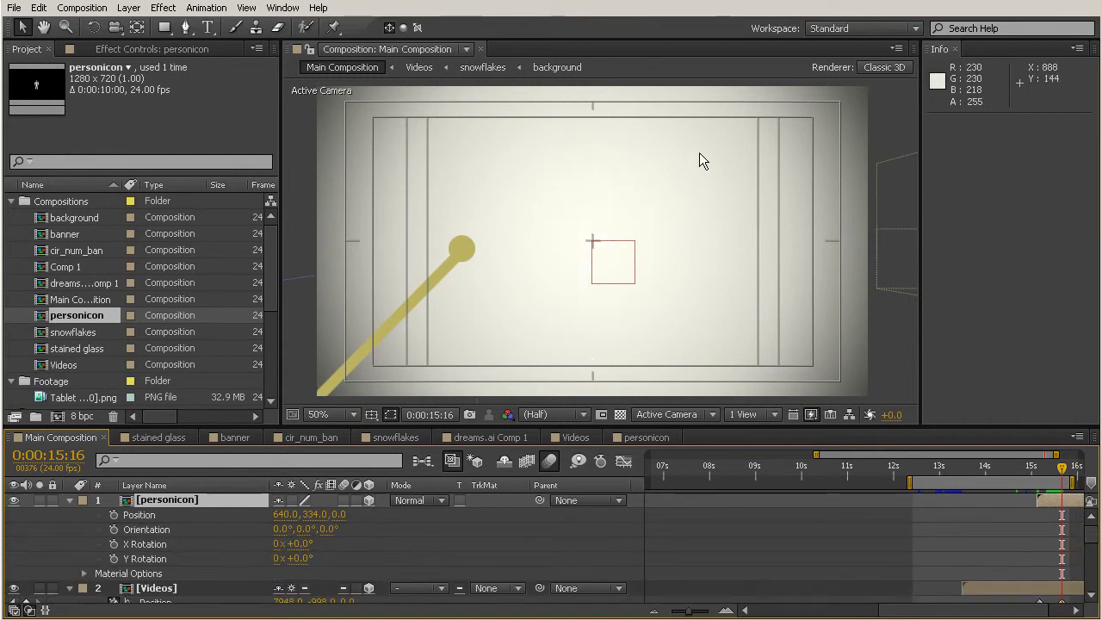
pyautogui.press(',')
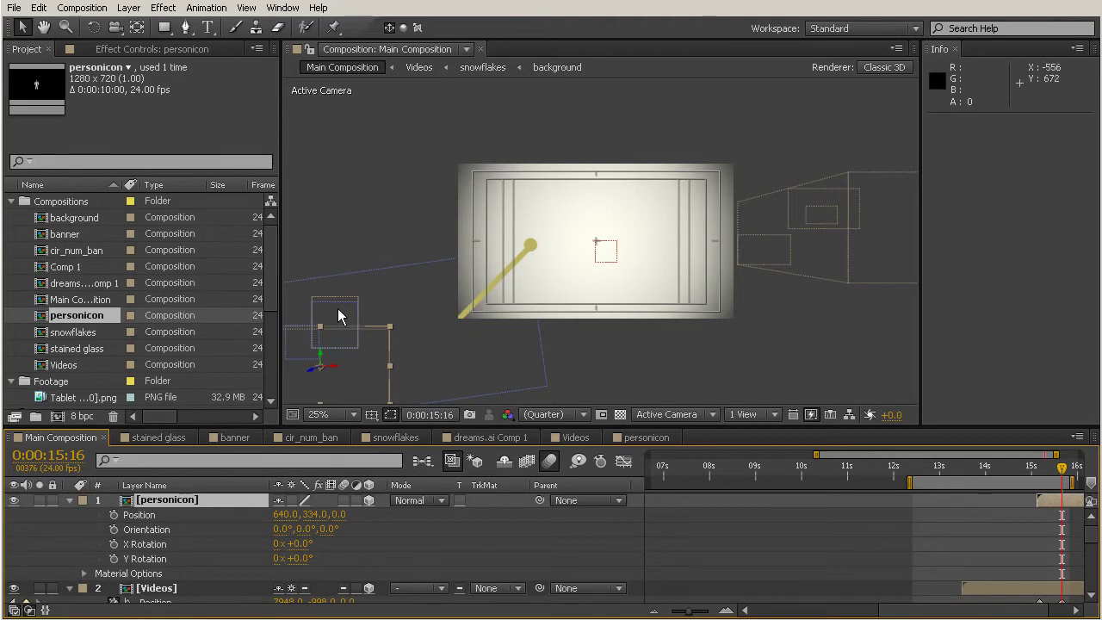
pyautogui.moveTo(360, 382); pyautogui.dragTo(637, 250)
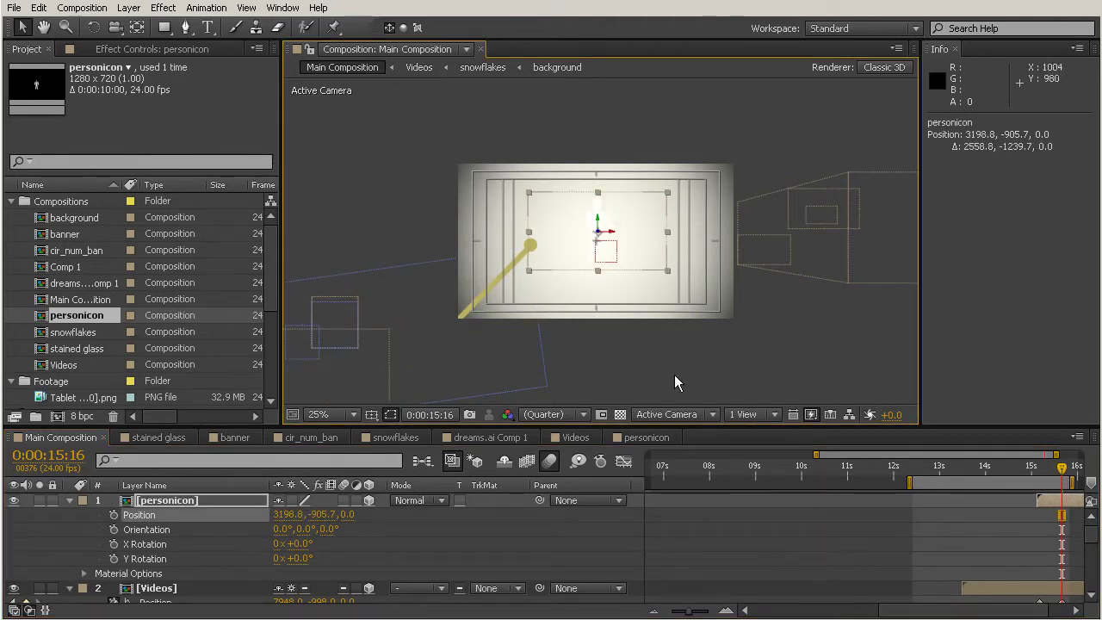
# Step: Enlarge the personicon layer until it nearly fills the frame and centre it at about 3182.9, -826.2, 0
pyautogui.scroll(2, 646, 343)
pyautogui.scroll(-1, 655, 353)
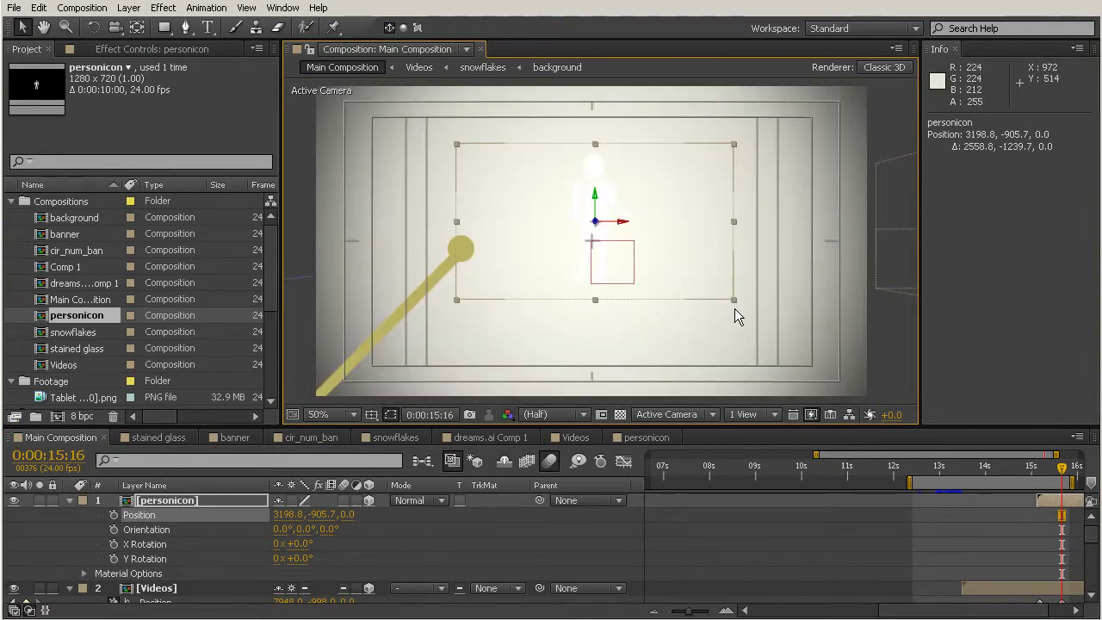
pyautogui.moveTo(733, 300); pyautogui.dragTo(853, 408)
pyautogui.moveTo(591, 156); pyautogui.dragTo(592, 183)
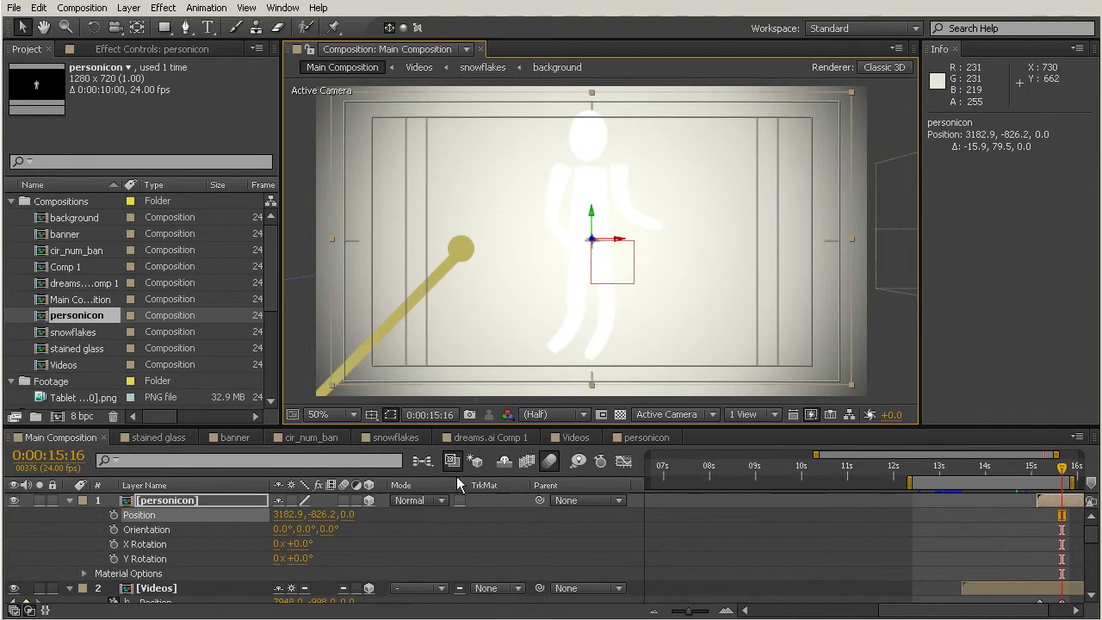
pyautogui.click(292, 501)
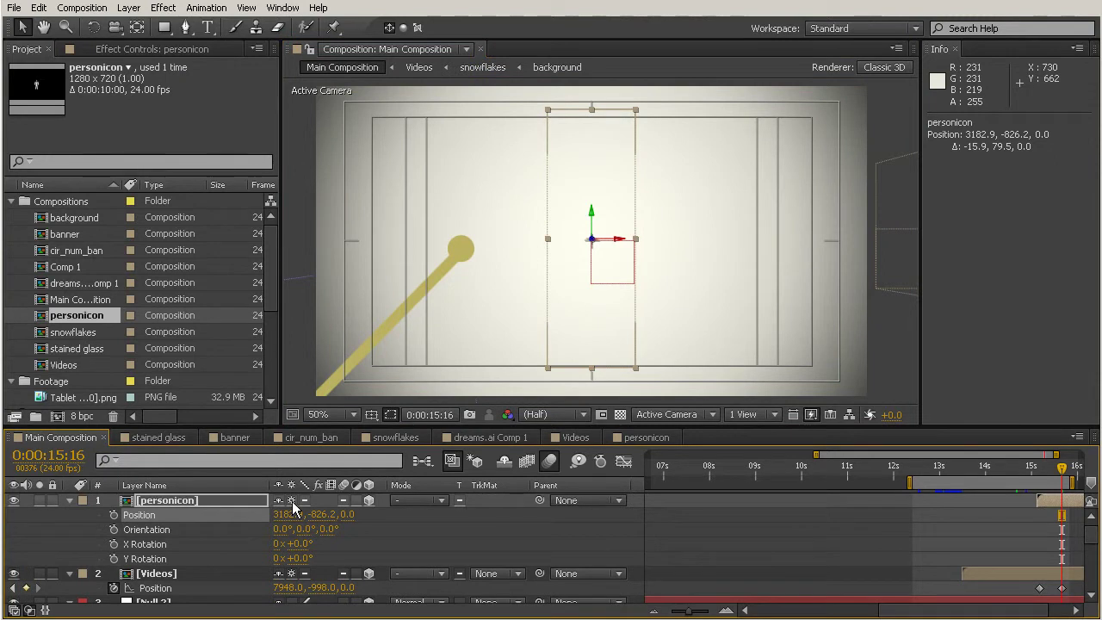
pyautogui.scroll(-4, 520, 281)
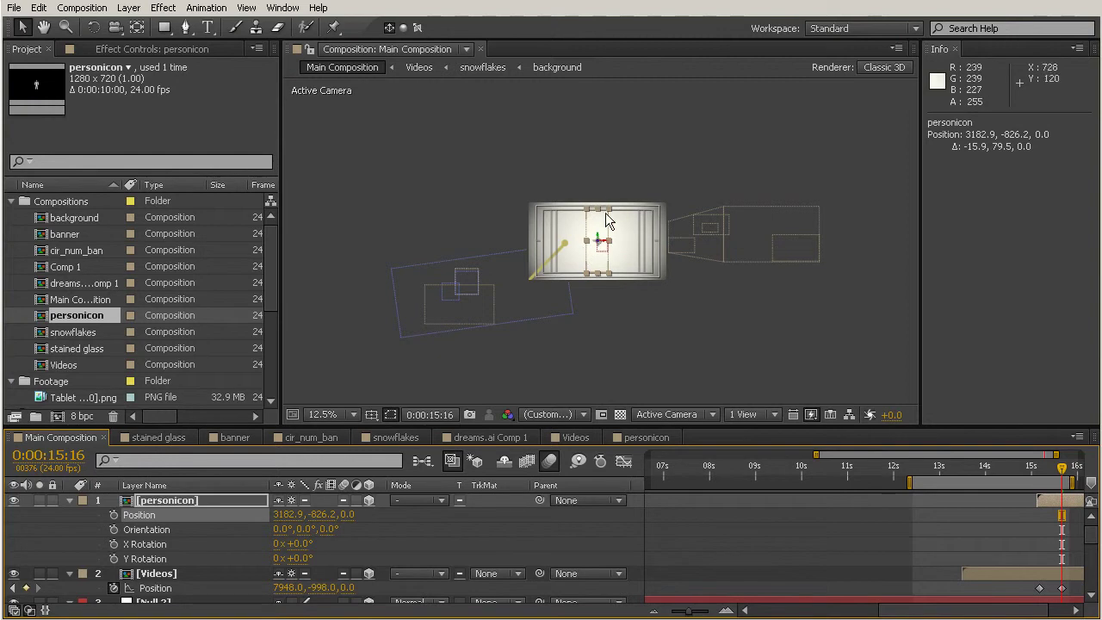
pyautogui.click(292, 500)
pyautogui.scroll(2, 619, 243)
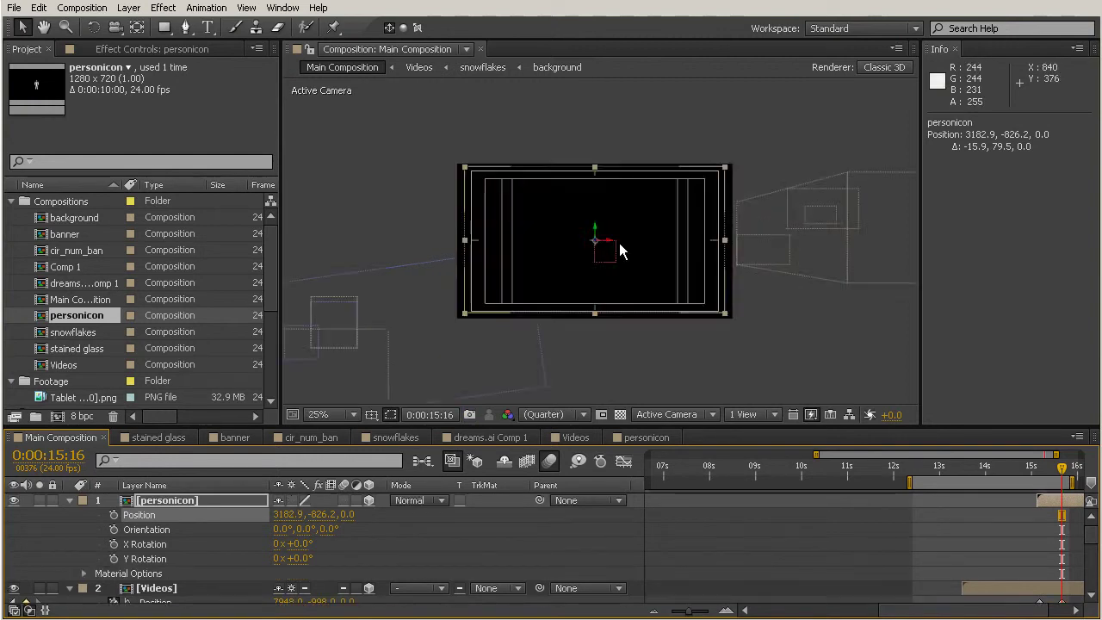
pyautogui.scroll(2, 619, 243)
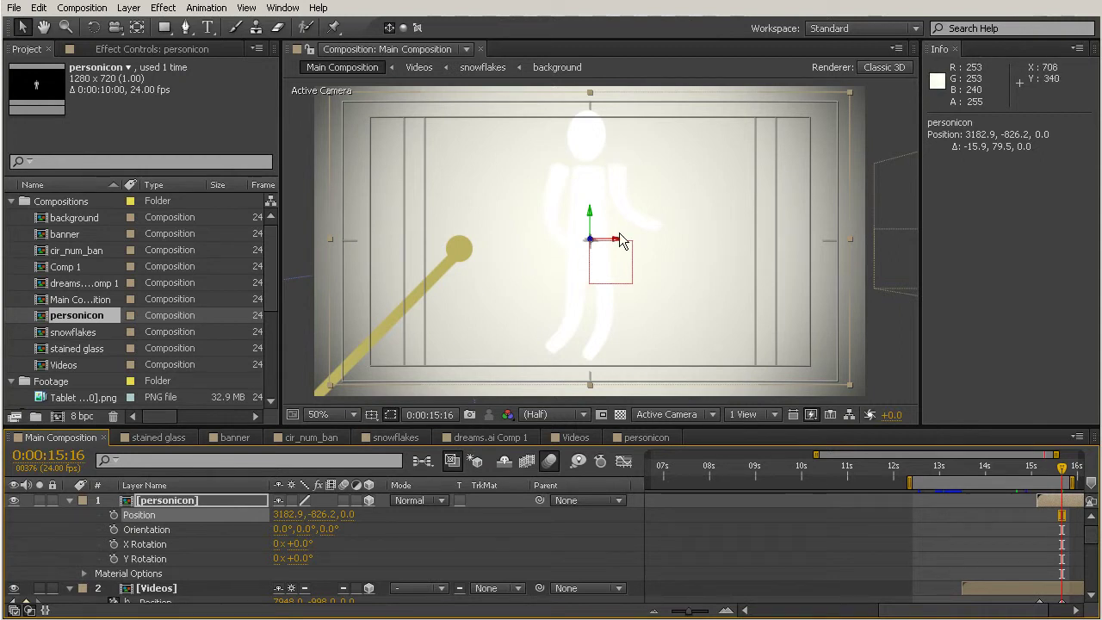
# Step: Keyframe the personicon layer's position at 0:00:15:16, and move it above the frame to about 3182.9, -2228.7 at 0:00:15:03
pyautogui.click(114, 515)
pyautogui.moveTo(1060, 481); pyautogui.dragTo(1037, 481)
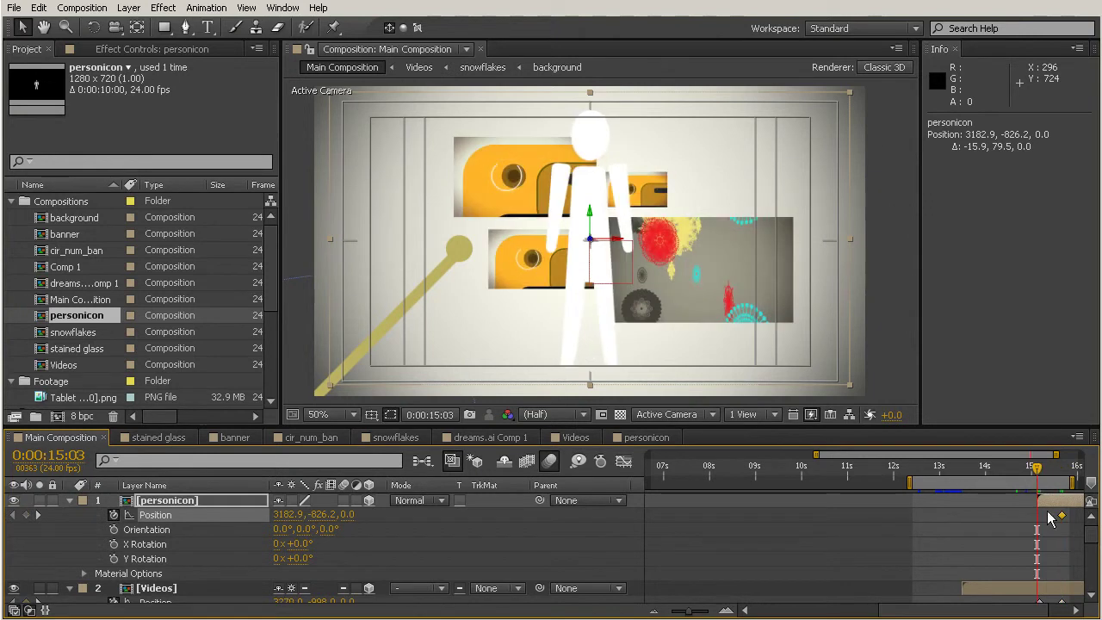
pyautogui.moveTo(589, 216); pyautogui.dragTo(598, 29)
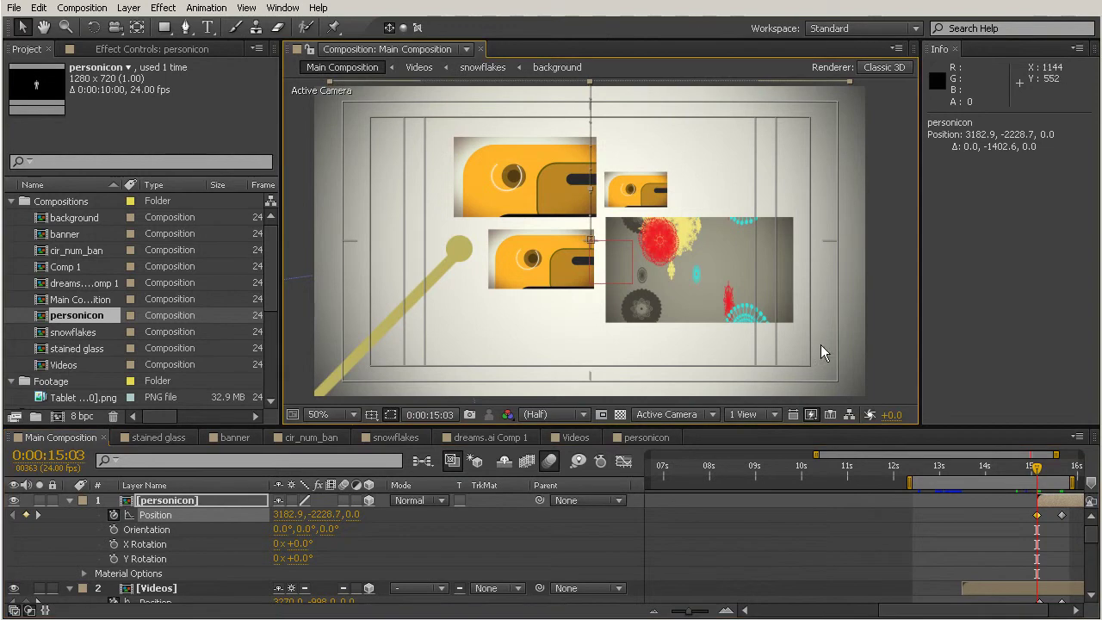
# Step: In the personicon composition, compress all puppet pin keyframes proportionally so the last ones fall at 0:00:00:13
pyautogui.moveTo(1039, 466); pyautogui.dragTo(1018, 514)
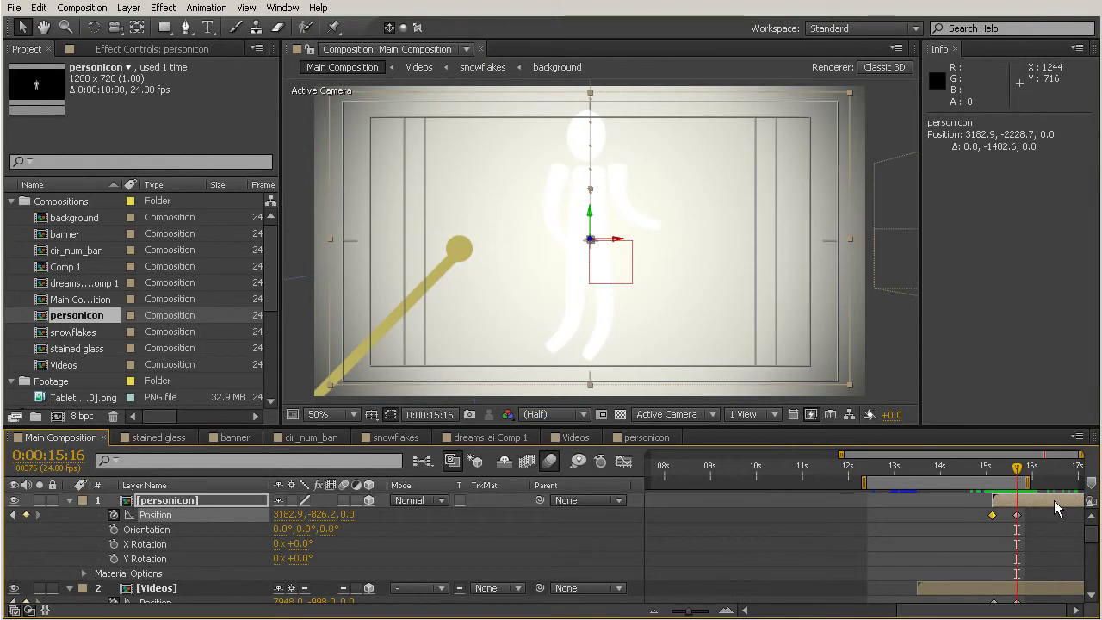
pyautogui.doubleClick(1054, 501)
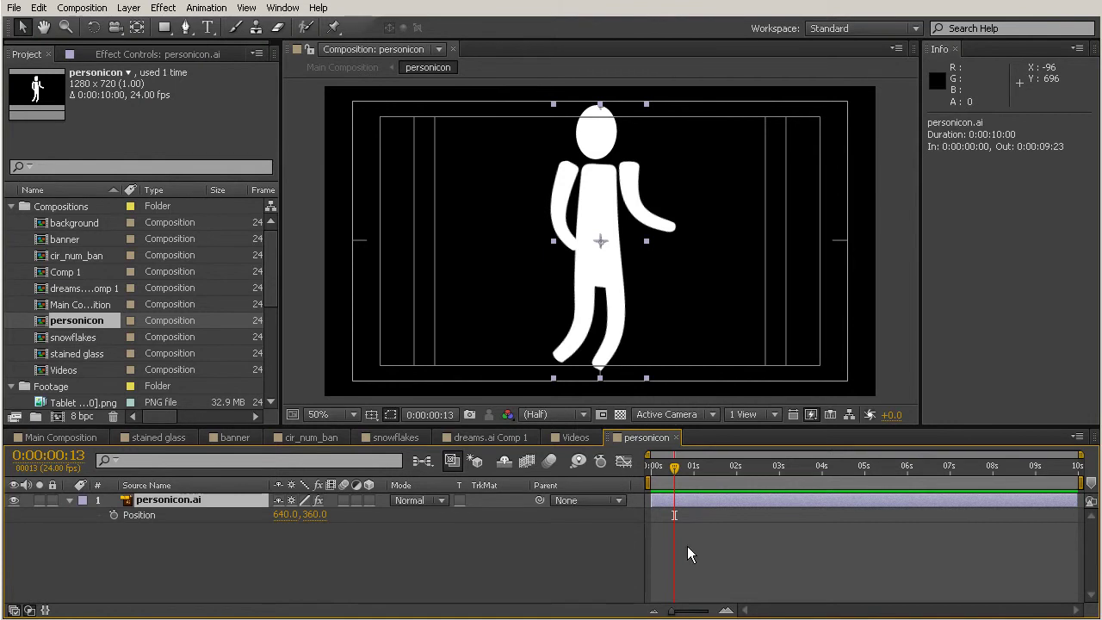
pyautogui.press('u')
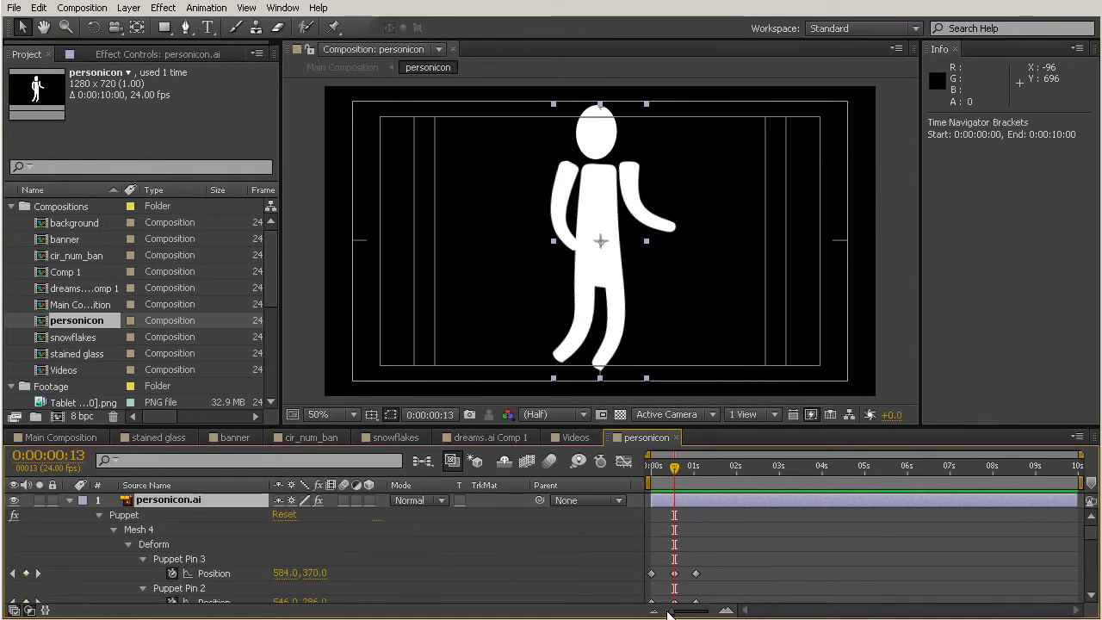
pyautogui.scroll(-2, 719, 556)
pyautogui.scroll(1, 719, 551)
pyautogui.moveTo(715, 425); pyautogui.dragTo(740, 54)
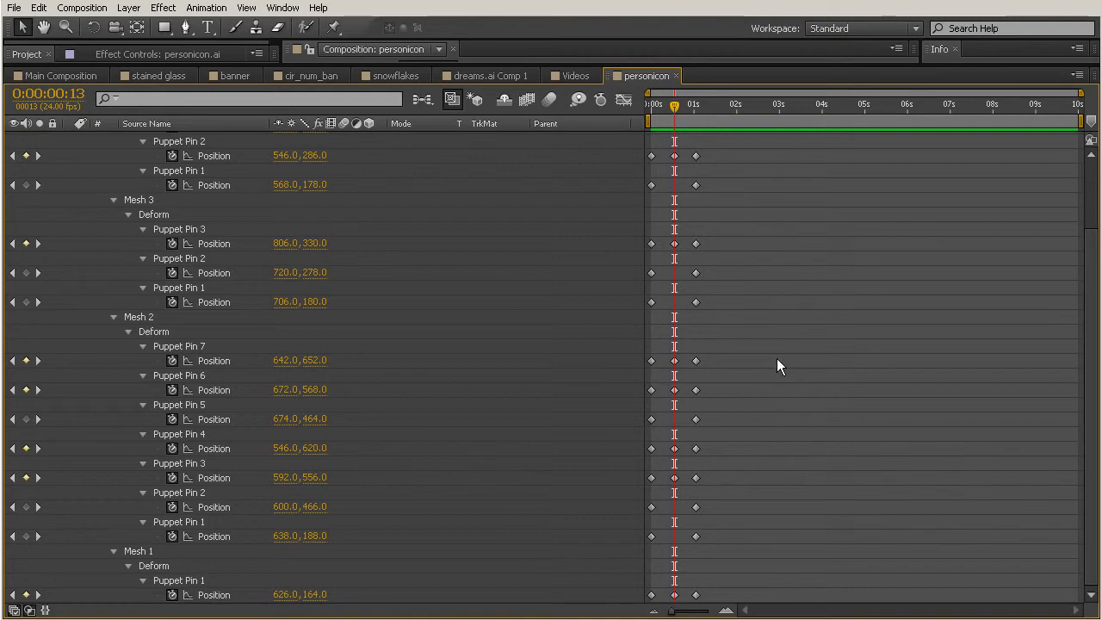
pyautogui.moveTo(712, 598); pyautogui.dragTo(597, 96)
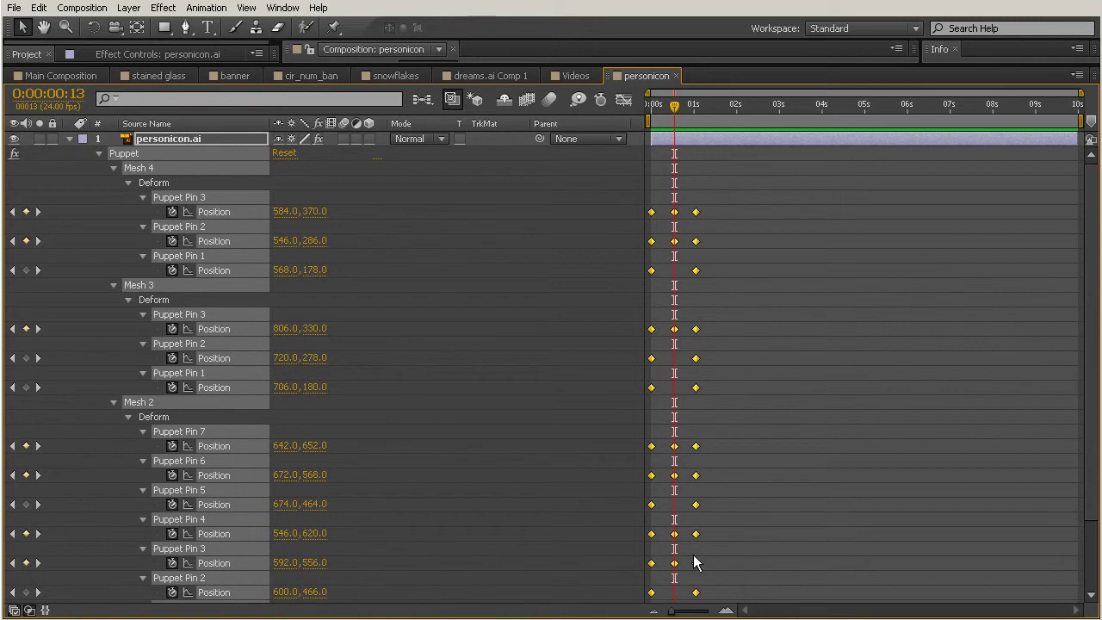
pyautogui.moveTo(696, 212); pyautogui.dragTo(677, 220)
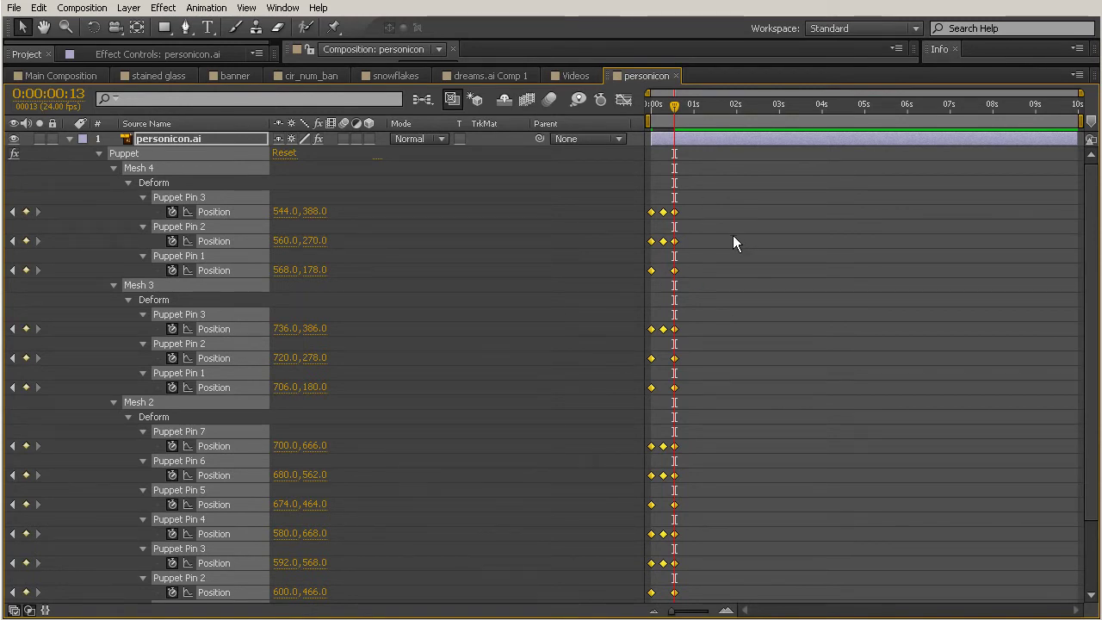
pyautogui.moveTo(735, 64); pyautogui.dragTo(758, 465)
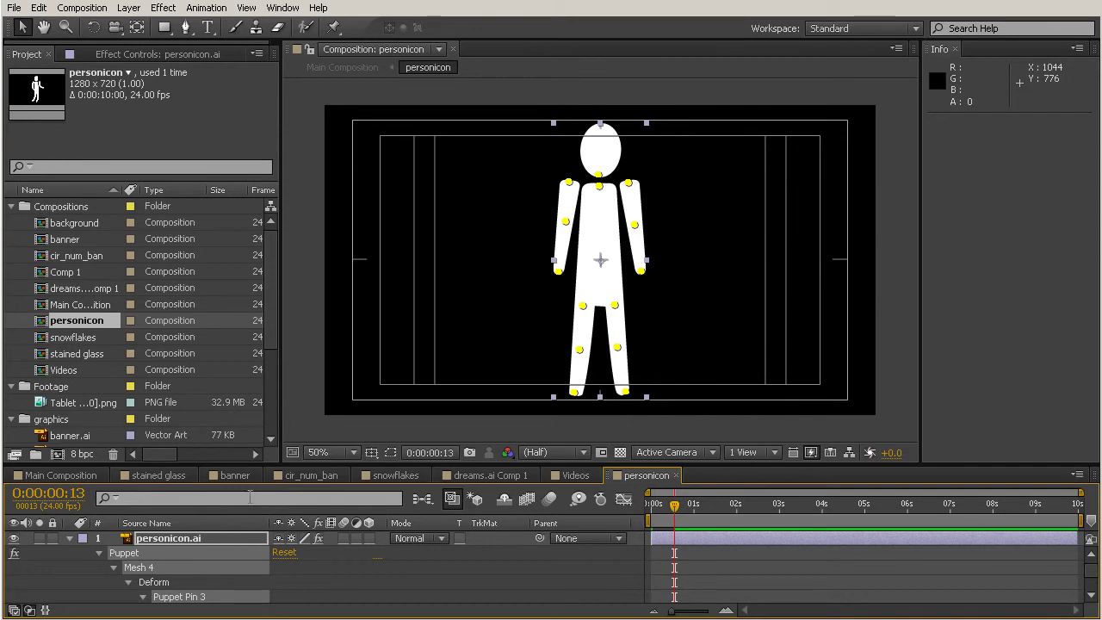
# Step: Return to Main Composition and set the work area from 0:00:14:17 to 0:00:16:05
pyautogui.click(71, 475)
pyautogui.moveTo(927, 521); pyautogui.dragTo(970, 520)
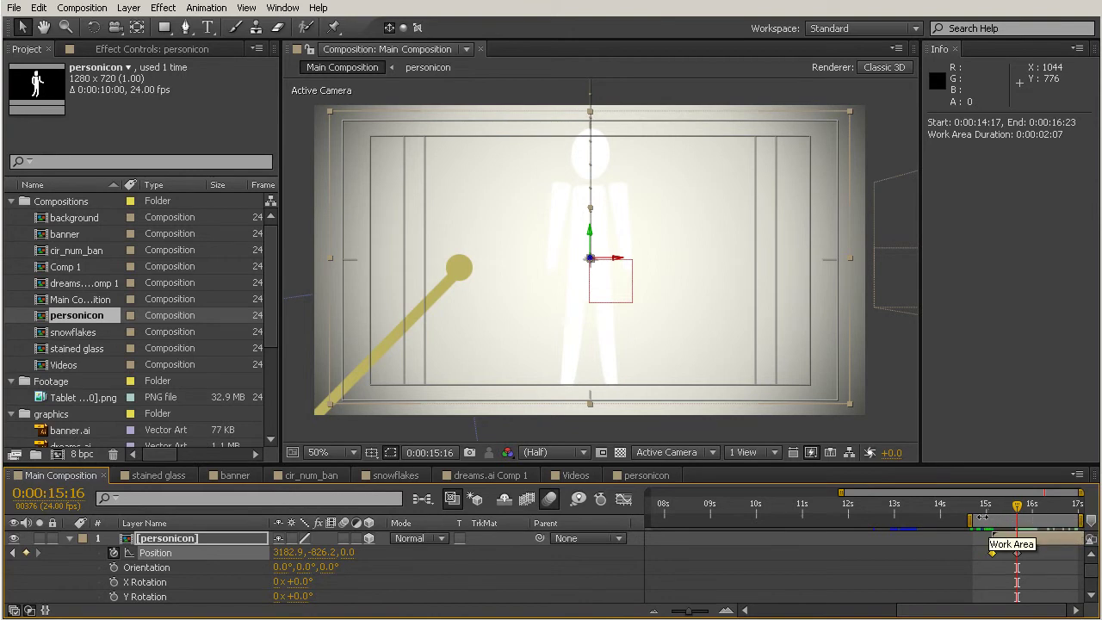
pyautogui.moveTo(1081, 521); pyautogui.dragTo(1046, 520)
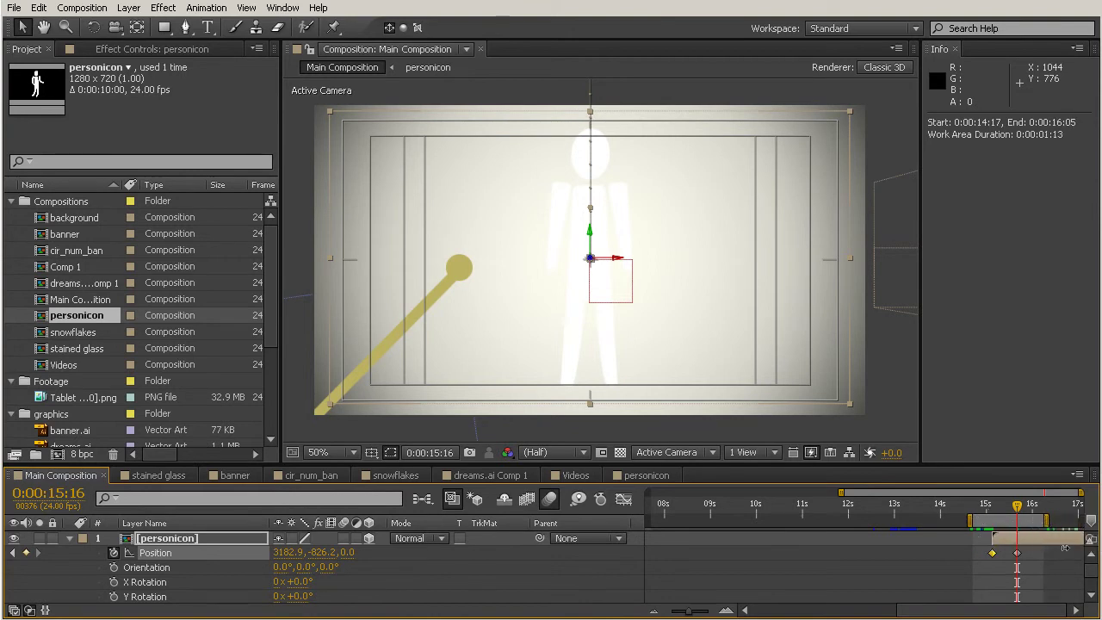
# Step: Preview the Main Composition work area and scrub through the figure's drop-in up to 0:00:15:22
pyautogui.press('KP_0')
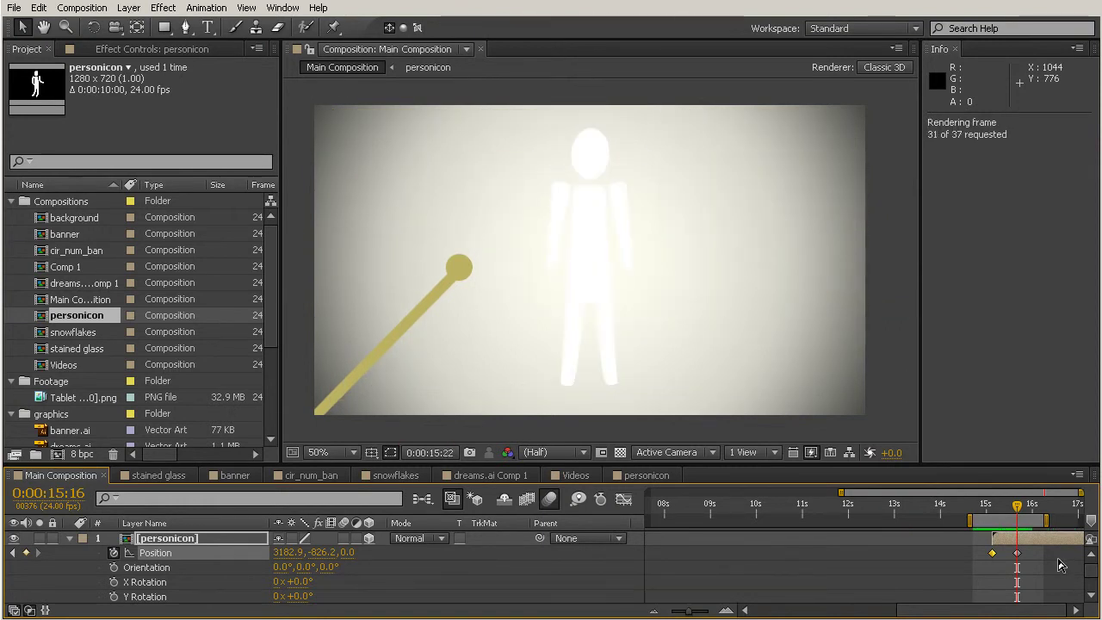
pyautogui.press('space')
pyautogui.click(987, 501)
pyautogui.moveTo(987, 504); pyautogui.dragTo(1029, 512)
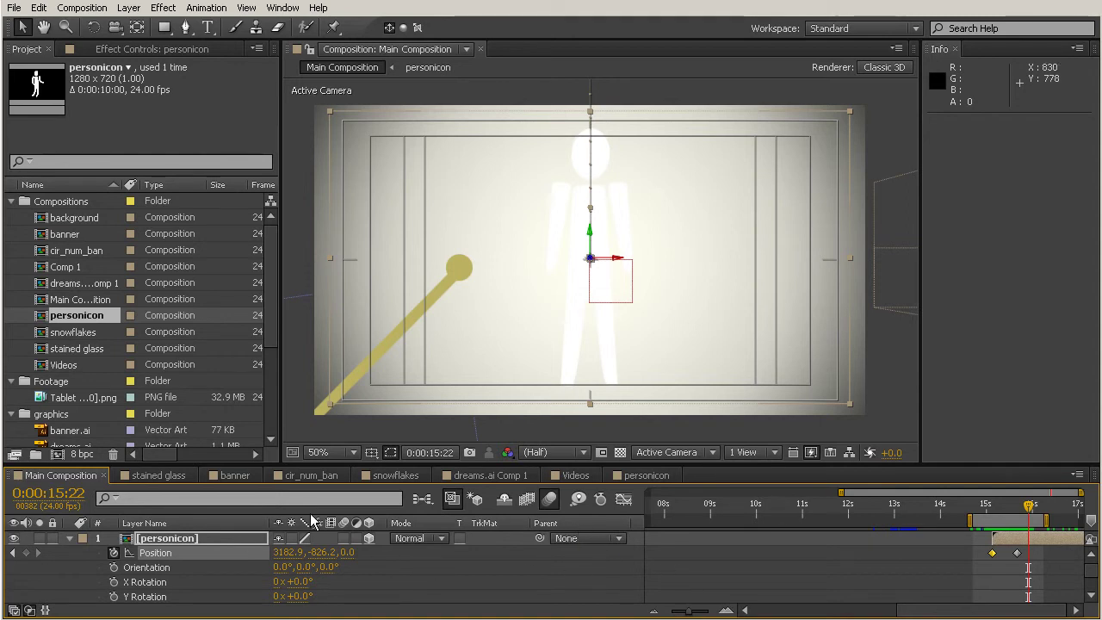
# Step: In the personicon composition, apply the Fill effect to the personicon.ai layer
pyautogui.doubleClick(155, 539)
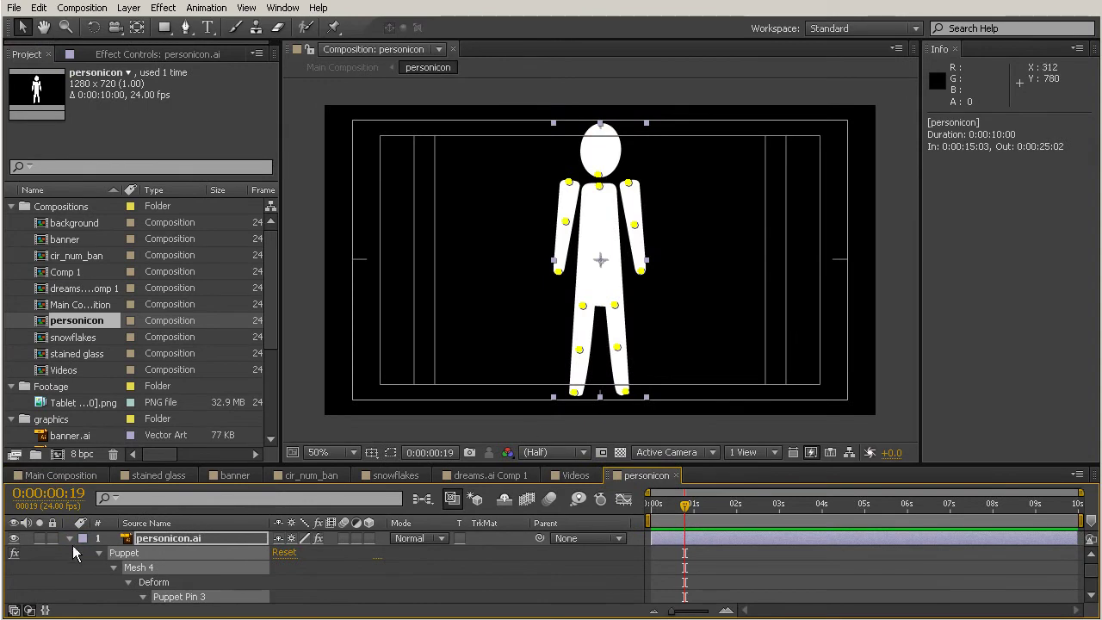
pyautogui.click(70, 538)
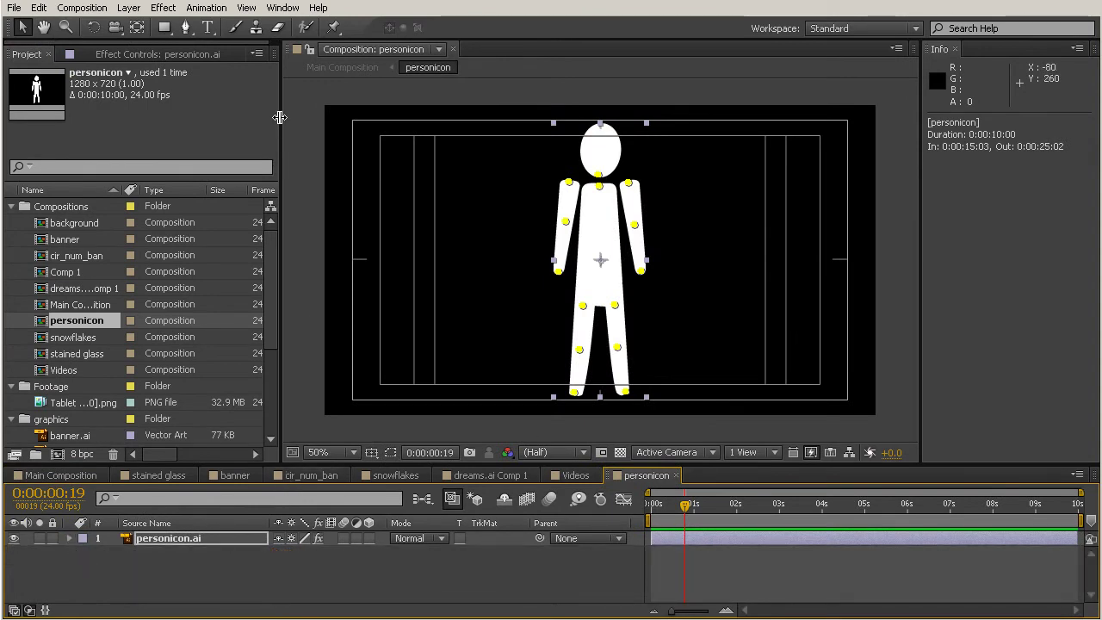
pyautogui.click(164, 9)
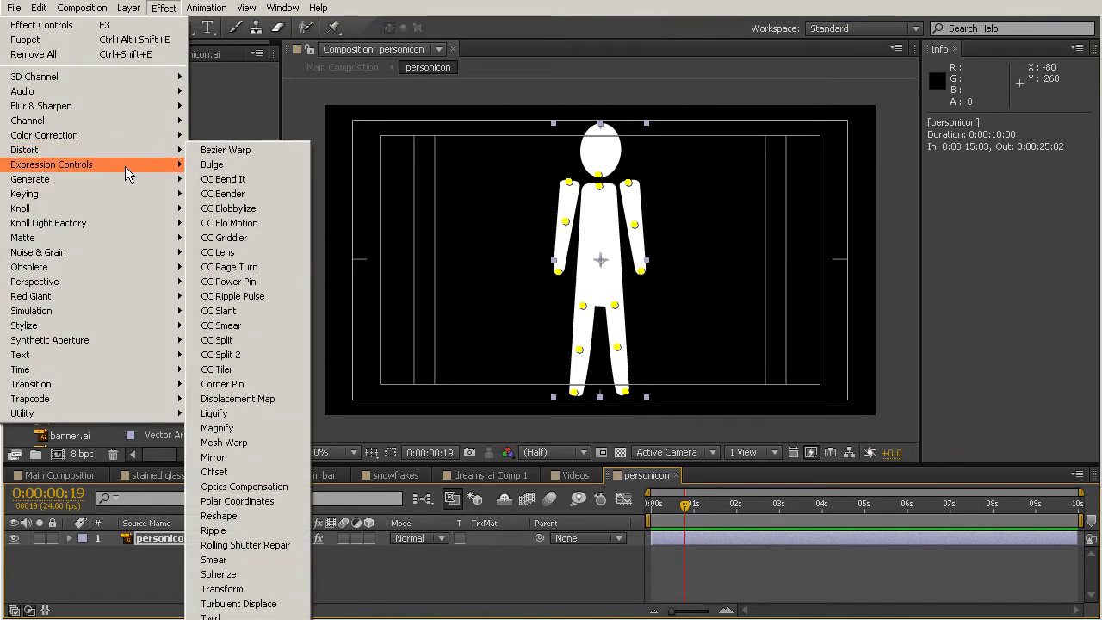
pyautogui.moveTo(106, 180)
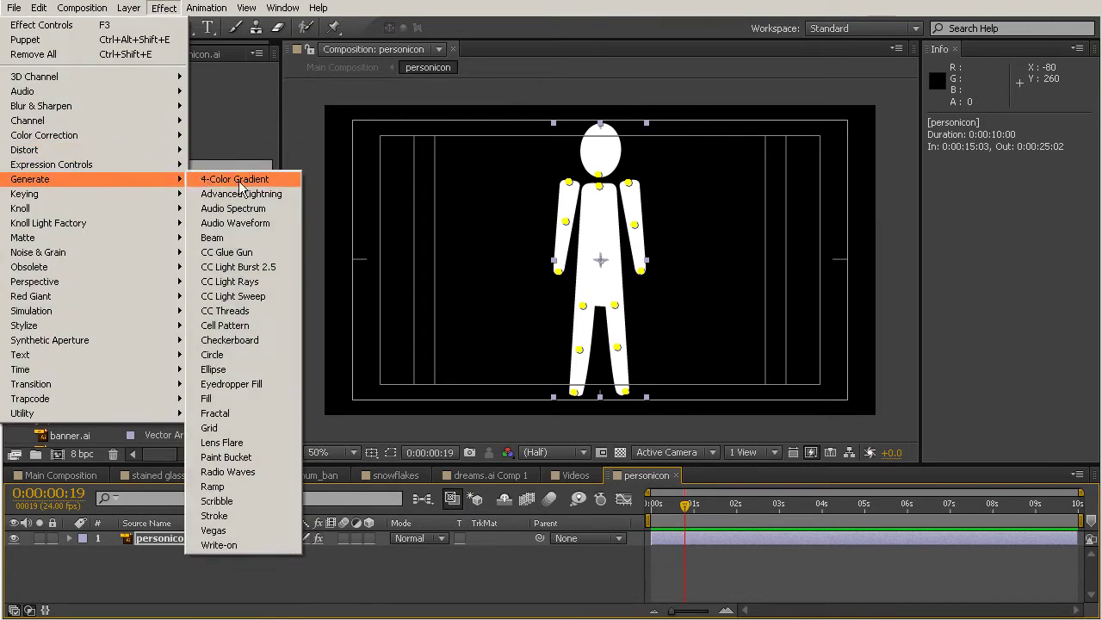
pyautogui.click(221, 399)
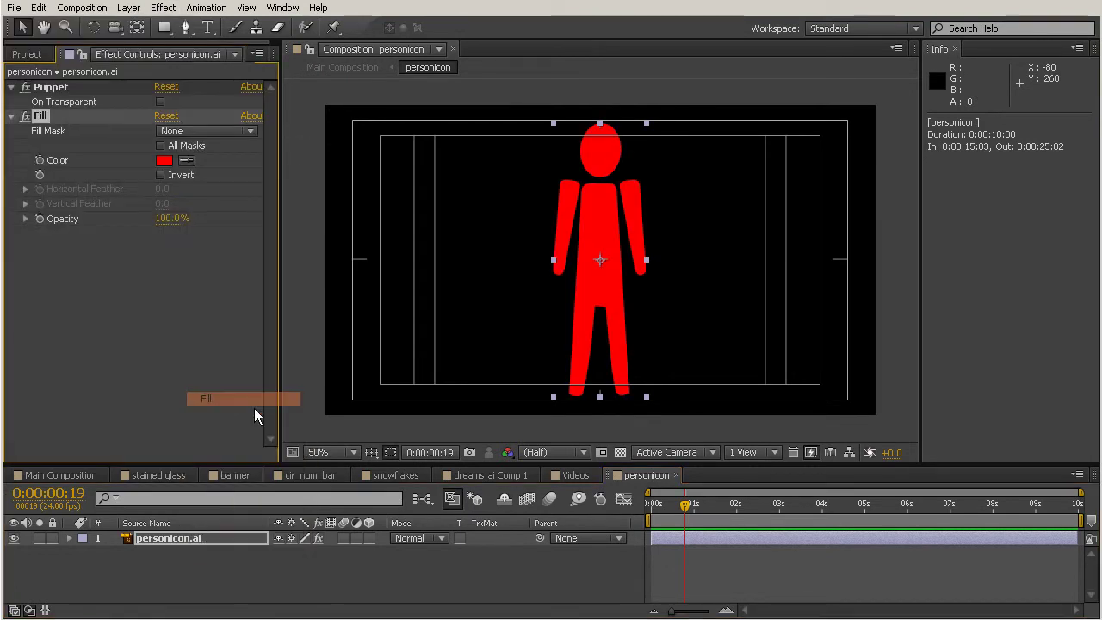
# Step: Add swatches.psd from the graphics folder to the personicon composition, placing it across the figure
pyautogui.click(29, 54)
pyautogui.scroll(-4, 120, 356)
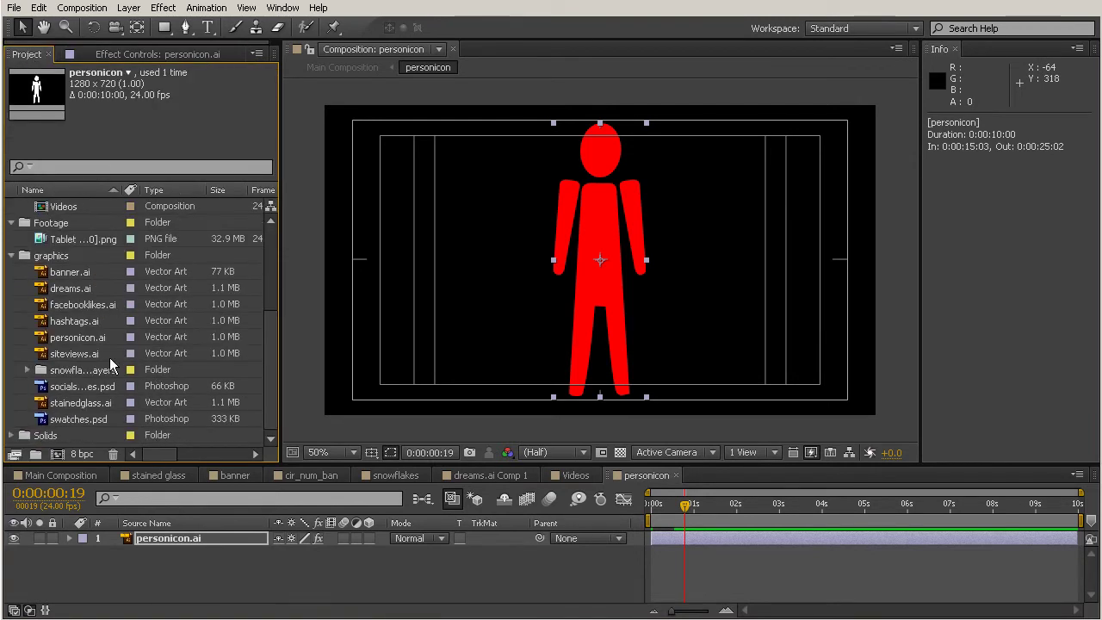
pyautogui.moveTo(83, 422); pyautogui.dragTo(702, 246)
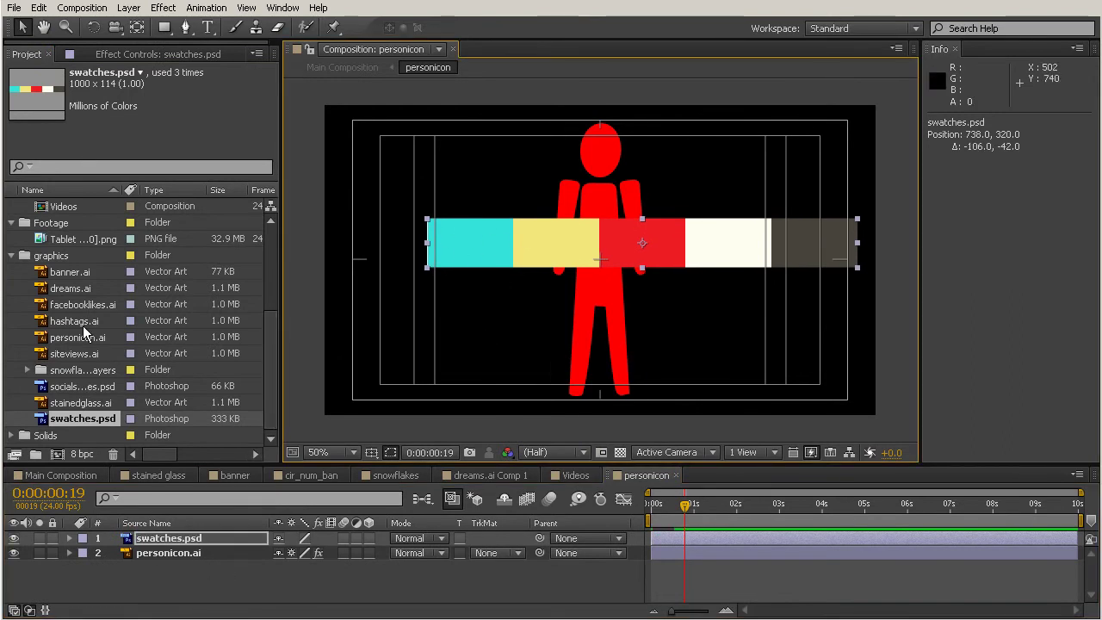
# Step: Sample the turquoise swatch as the Fill colour of the personicon.ai layer and hide the swatches.psd layer
pyautogui.click(157, 555)
pyautogui.click(137, 53)
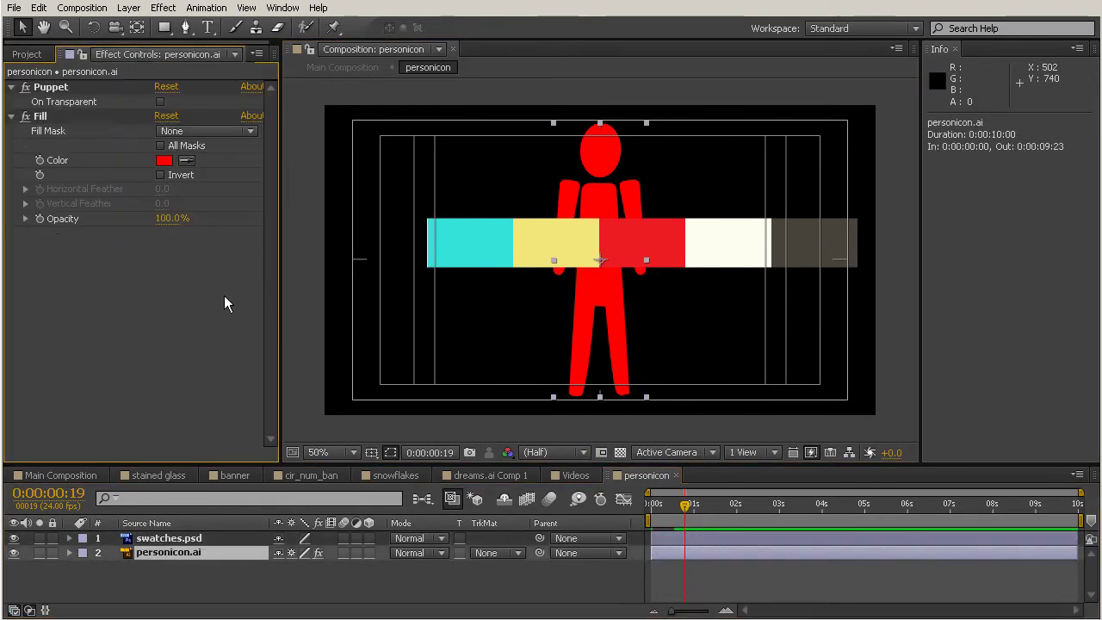
pyautogui.click(186, 161)
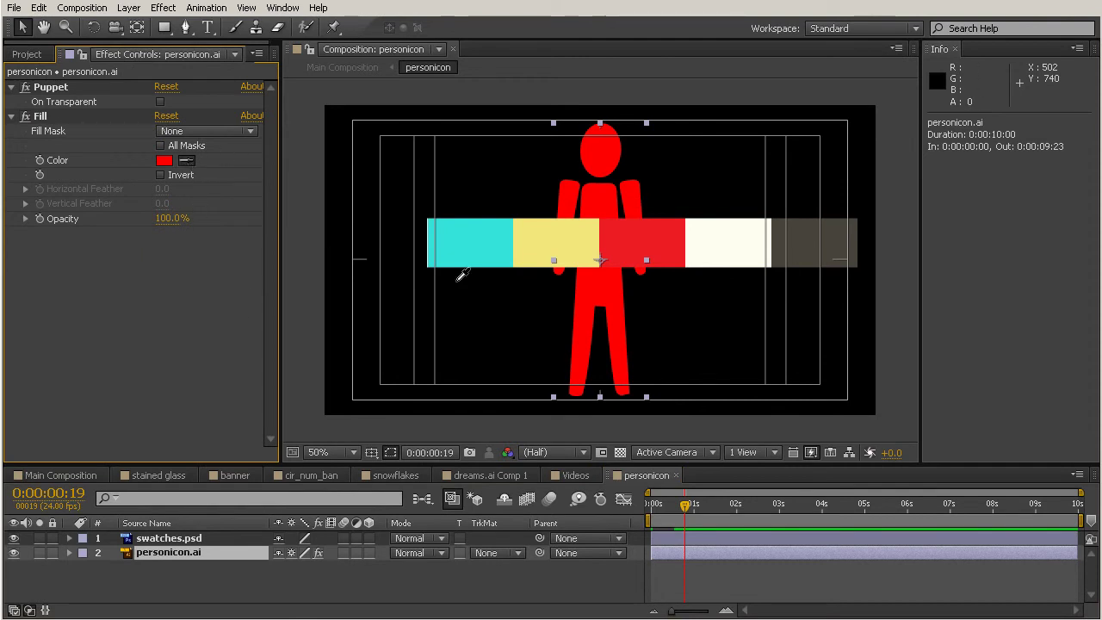
pyautogui.click(470, 240)
pyautogui.click(181, 578)
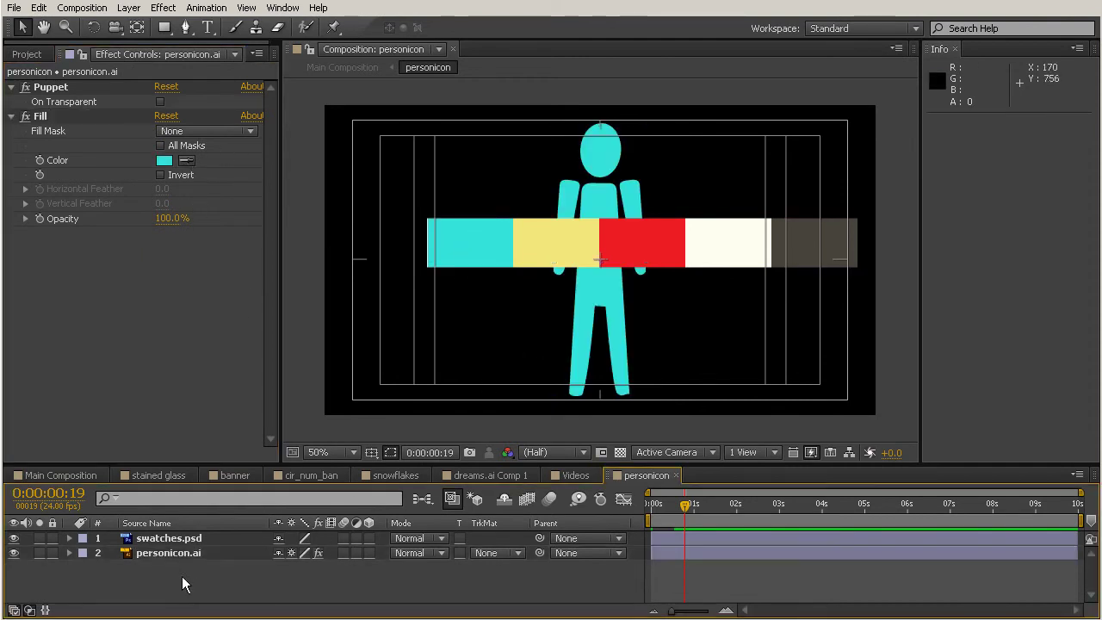
pyautogui.click(13, 538)
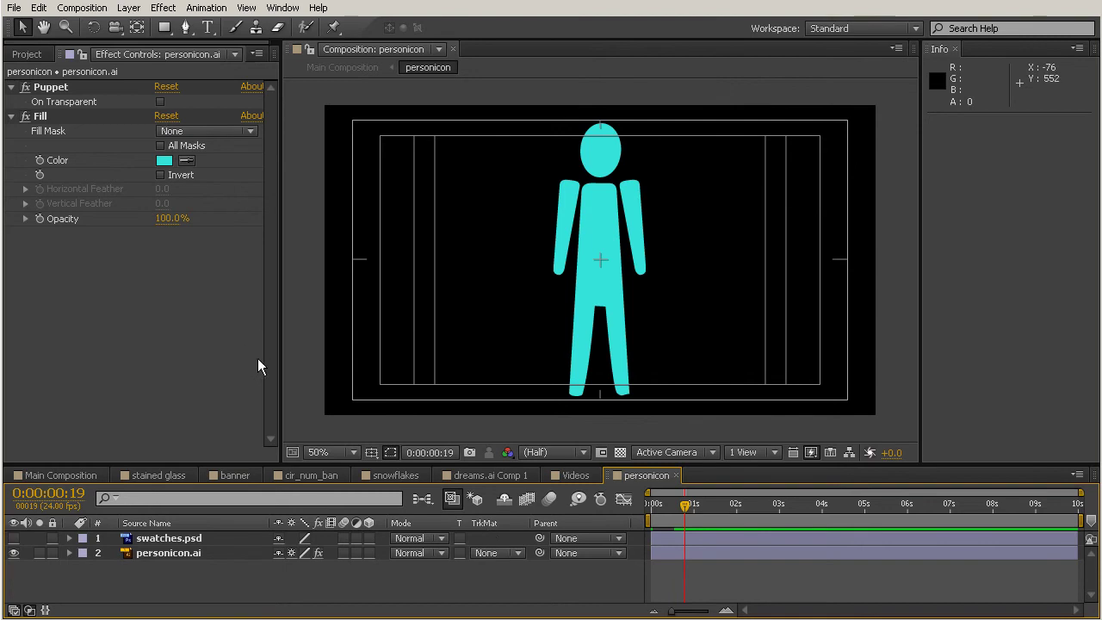
# Step: Review the recoloured figure's motion in the personicon composition and in Main Composition up to 0:00:15:21
pyautogui.moveTo(678, 501); pyautogui.dragTo(659, 523)
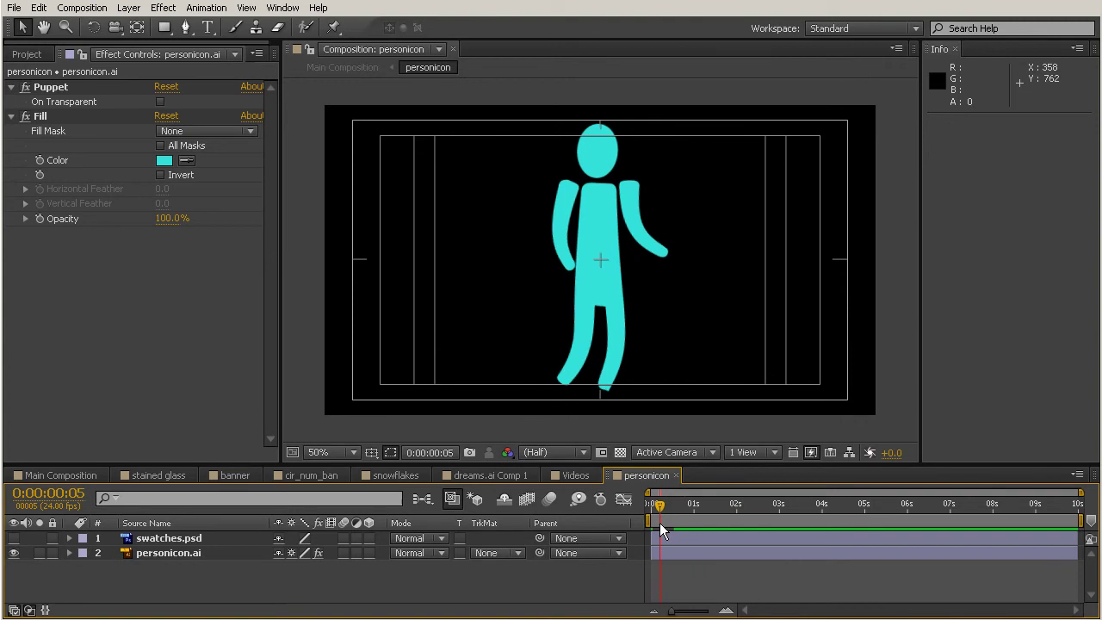
pyautogui.click(85, 475)
pyautogui.moveTo(1002, 508); pyautogui.dragTo(1026, 519)
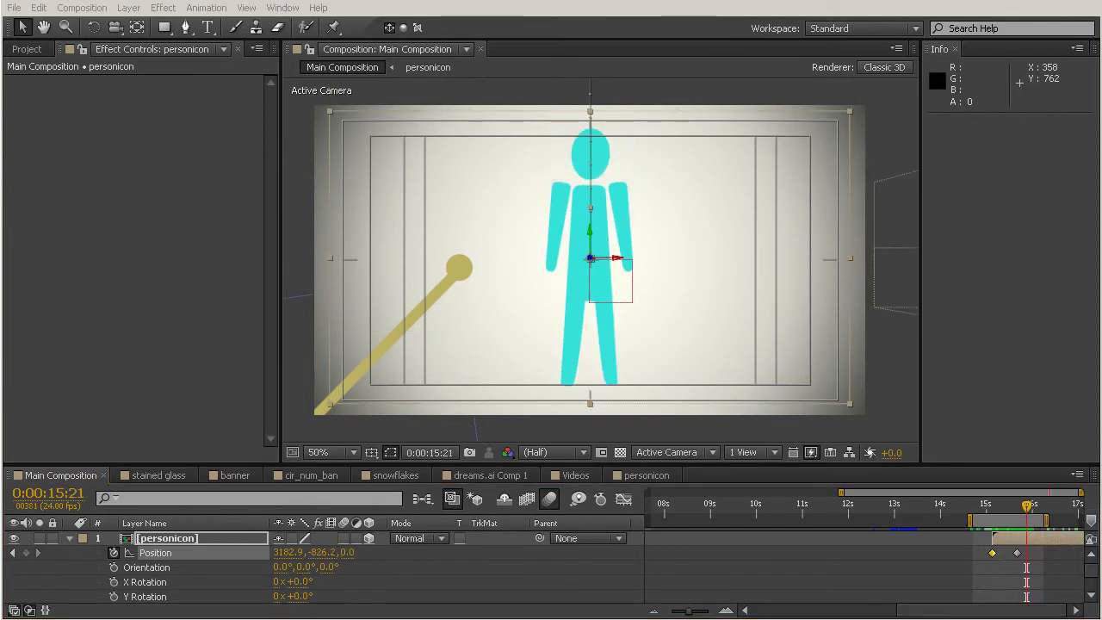